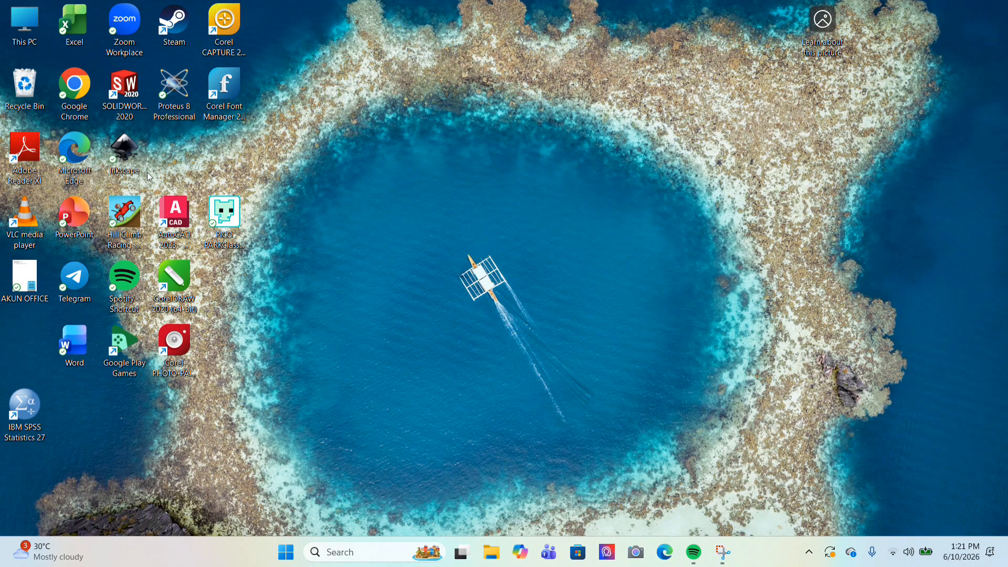
Launch Chrome and search Google for 'download mendeley desktop'
double_click(82, 96)
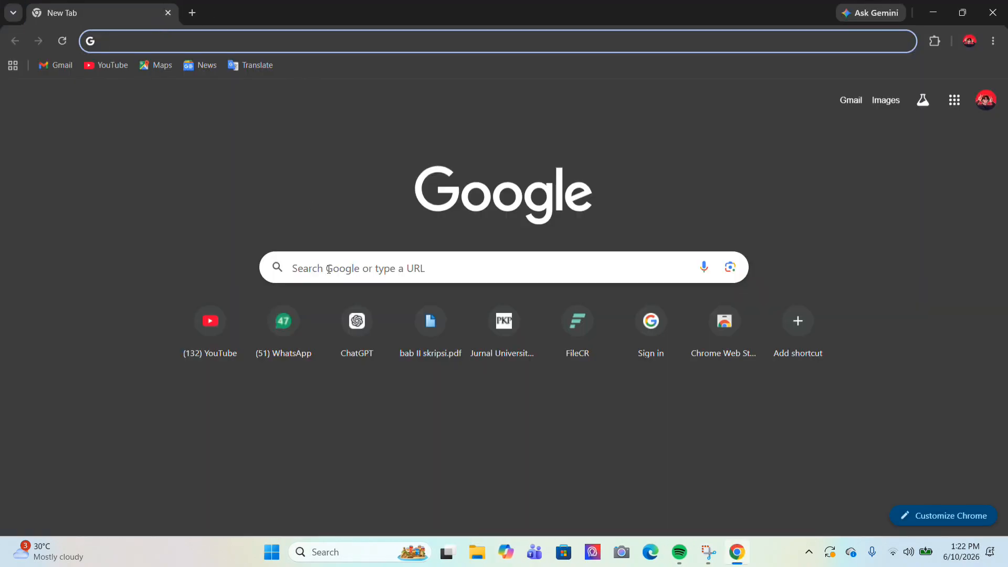
click(329, 269)
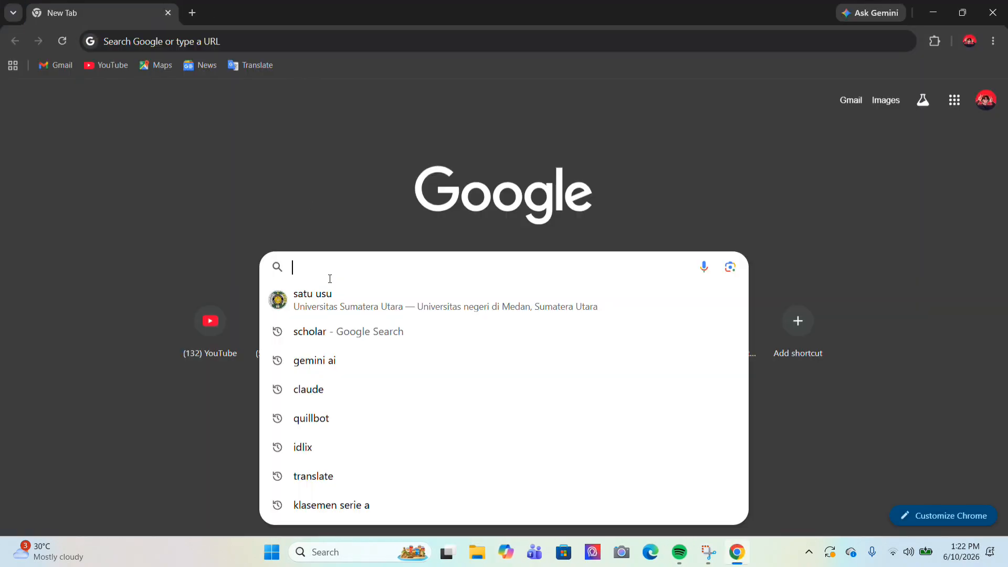
text(downlo)
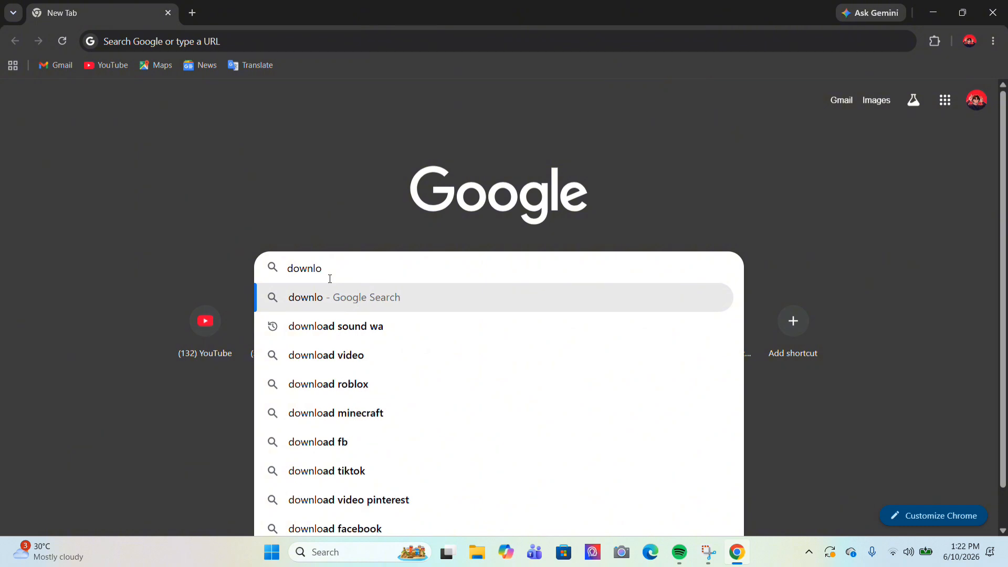
text(ad me)
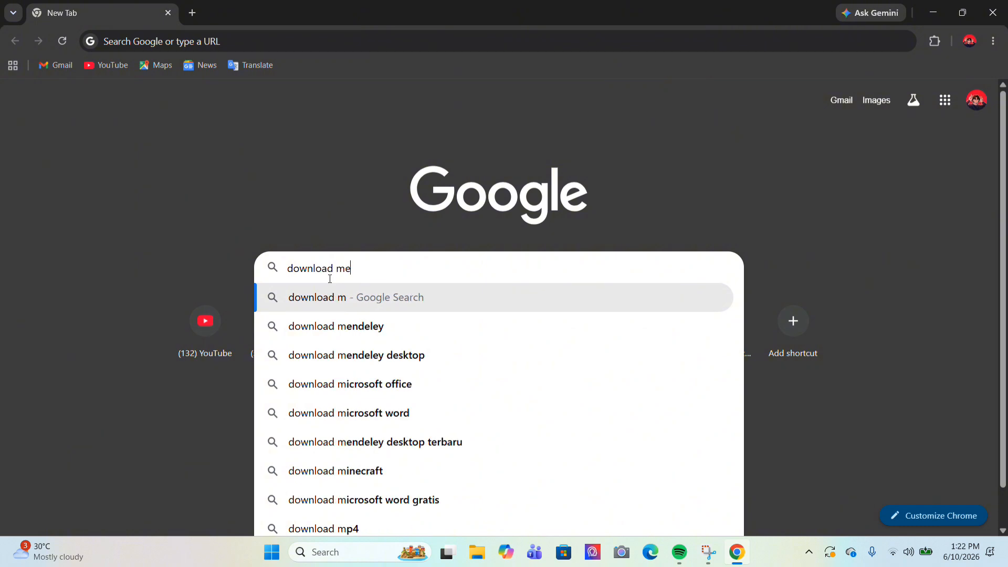
text(ndeley)
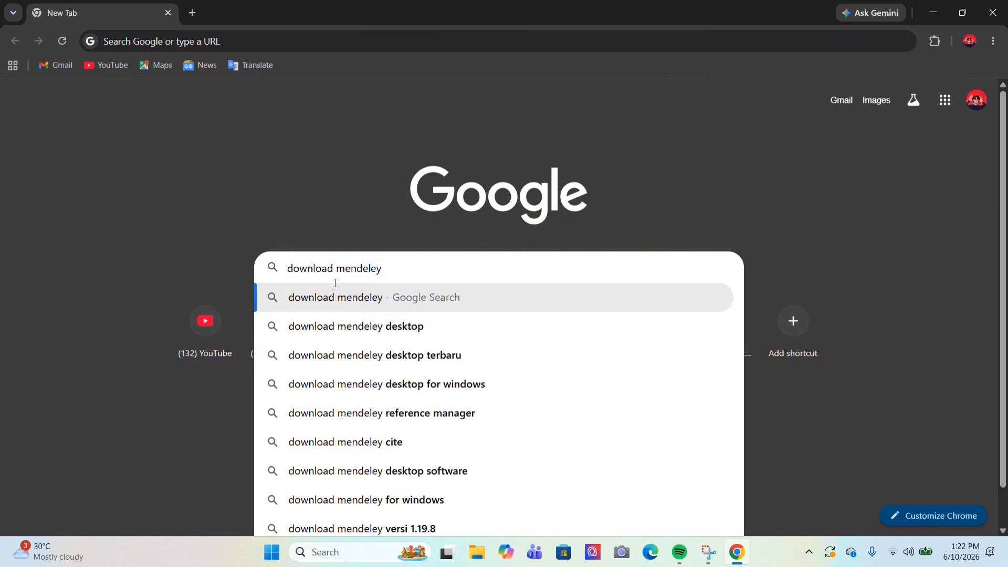
click(364, 326)
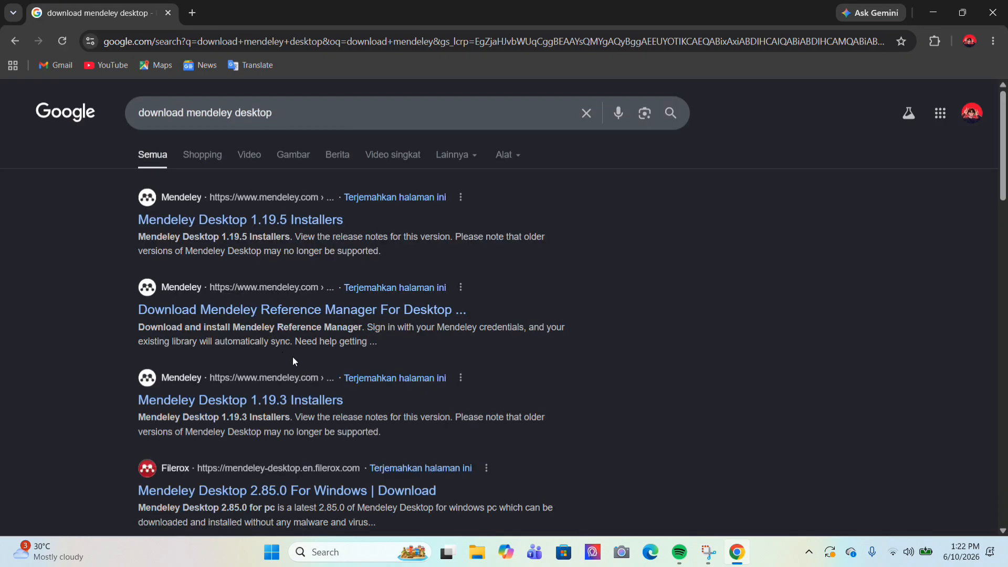
Download the Windows Mendeley Desktop installer from the 1.19.5 installers page and run it
click(281, 221)
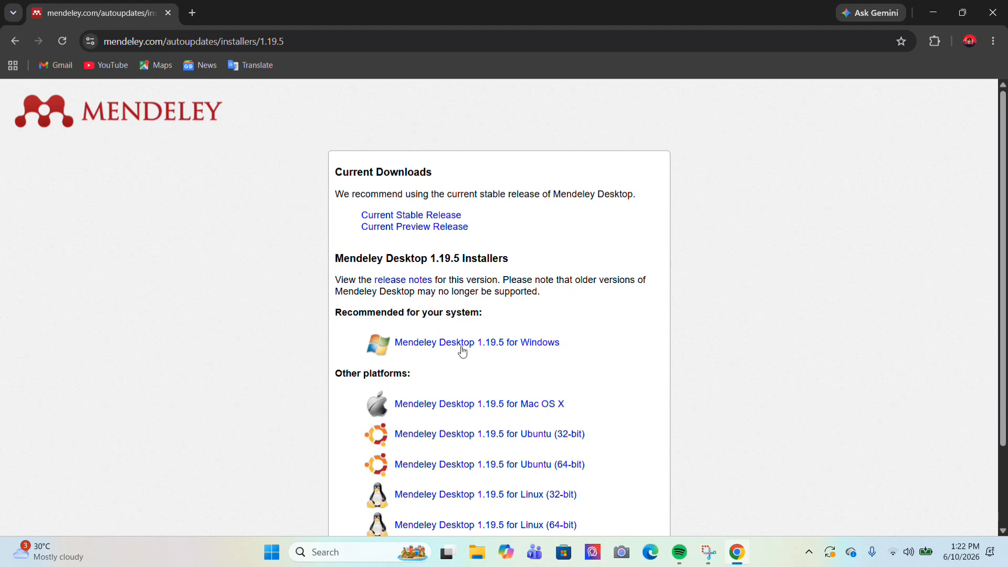
click(536, 348)
click(947, 42)
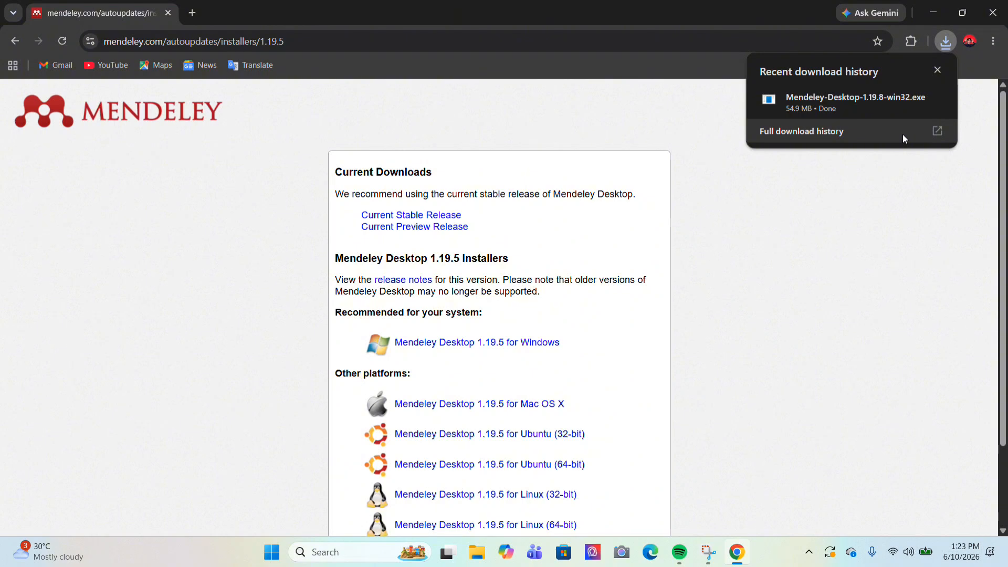
click(934, 101)
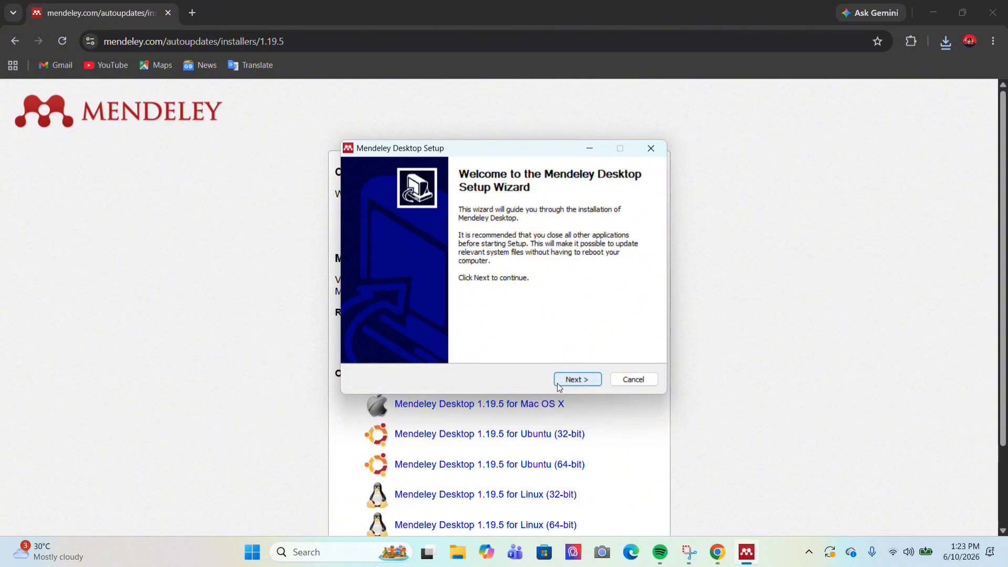
Install Mendeley Desktop into the default Program Files folder and launch it when setup finishes
click(560, 387)
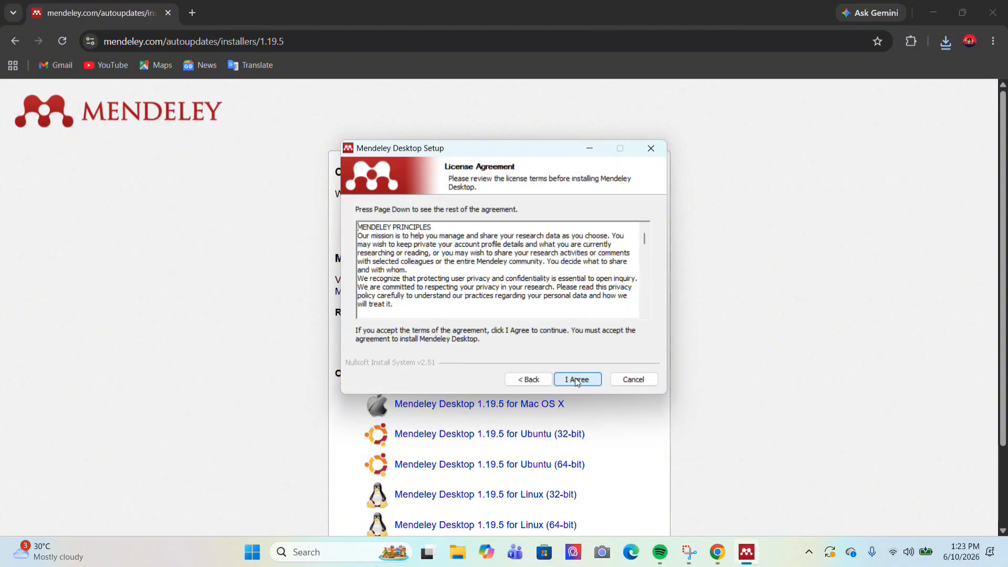
click(577, 380)
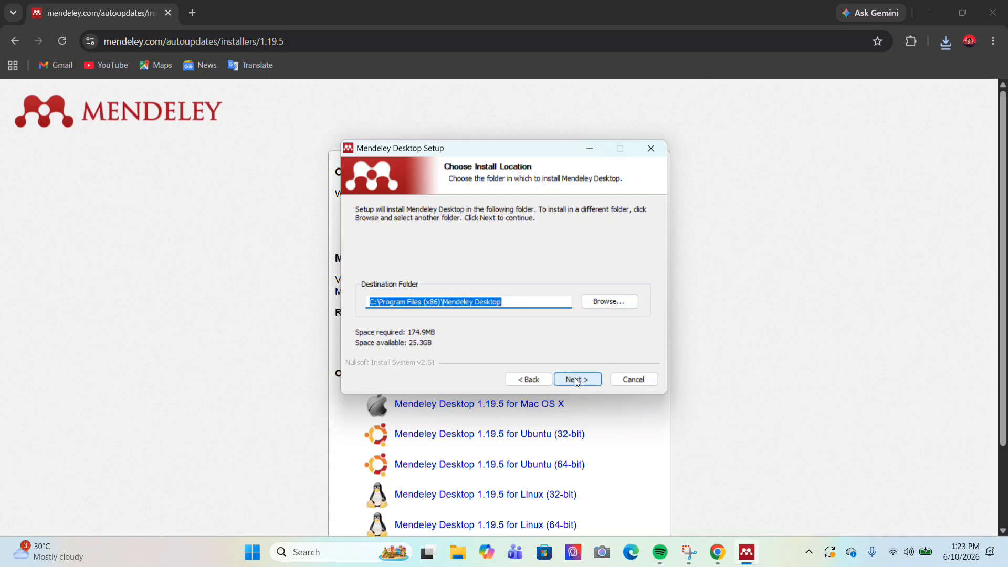
click(574, 379)
click(576, 378)
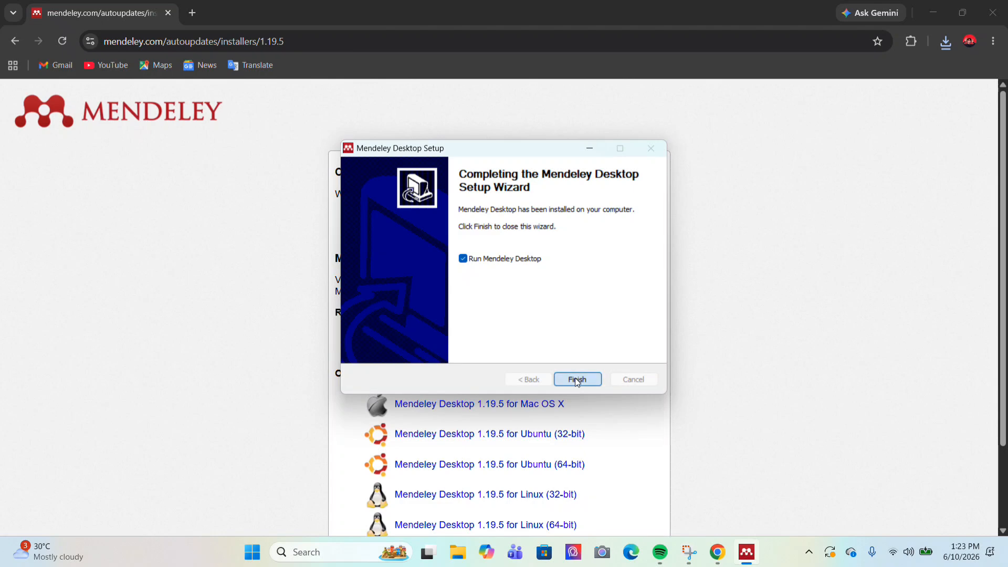
click(575, 379)
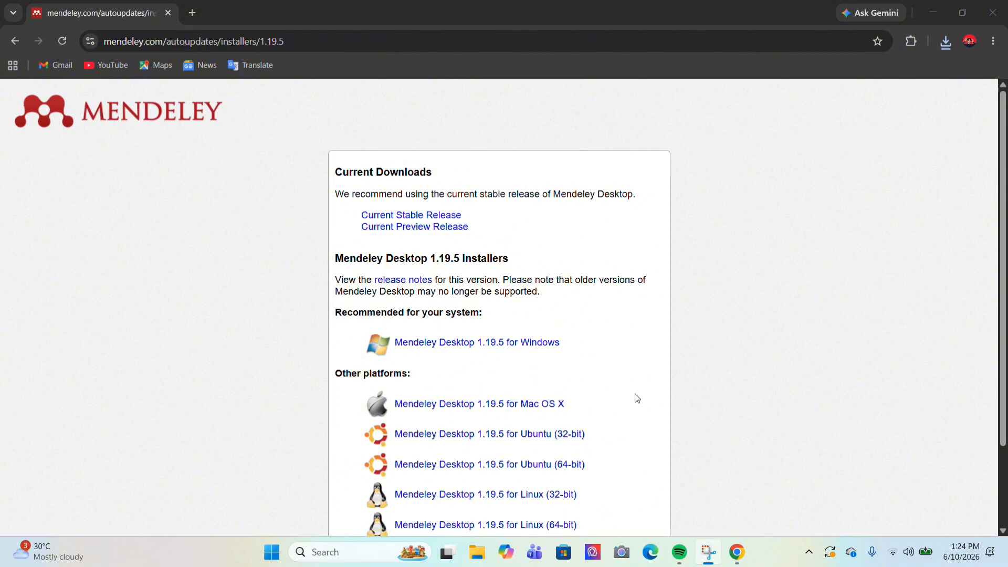
Minimize Chrome and select the E-mail field in the Welcome to Mendeley window
click(928, 9)
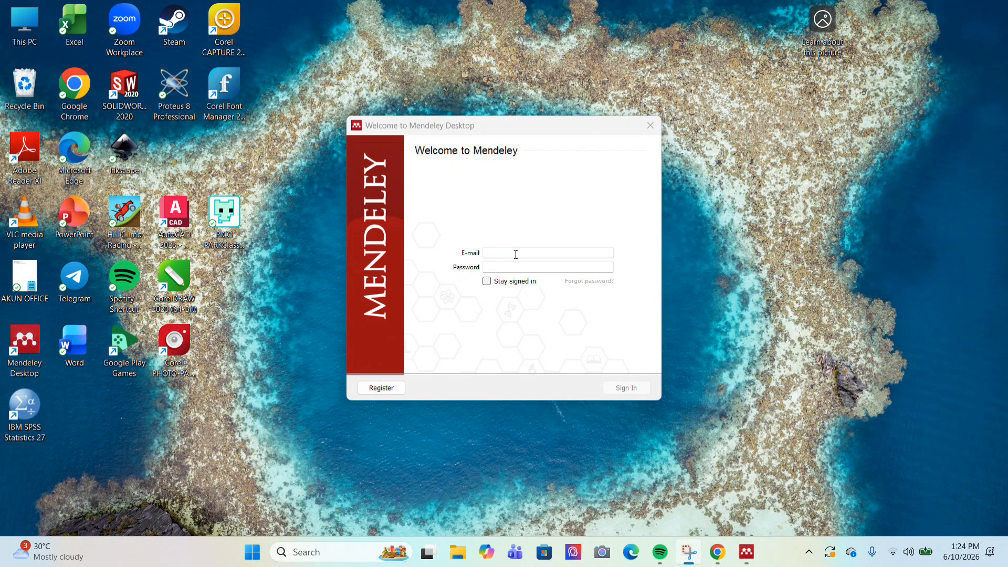
click(515, 257)
Start Mendeley registration by entering the user's e-mail address, correcting a typo, and continuing
click(375, 389)
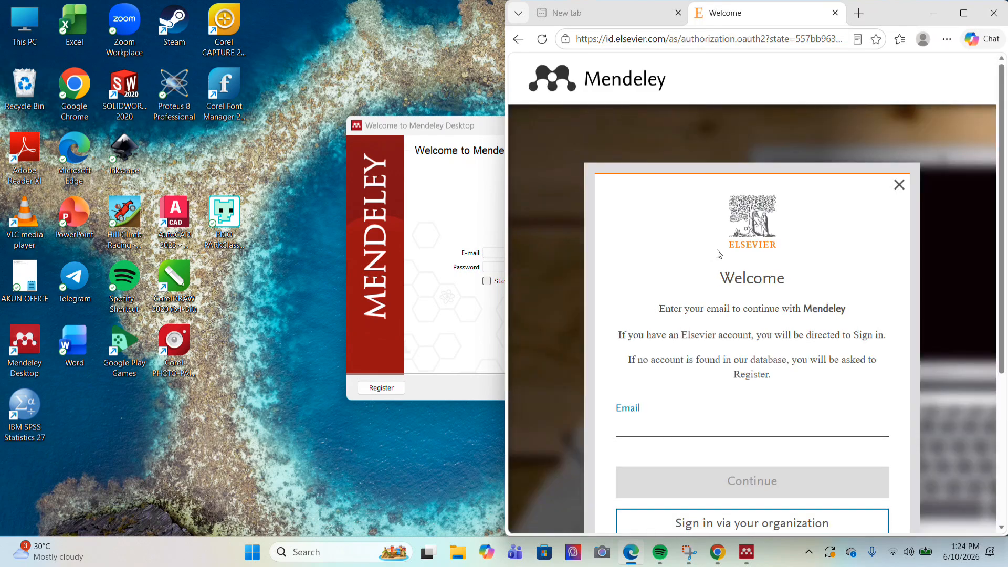
scroll(743, 328, down, 1)
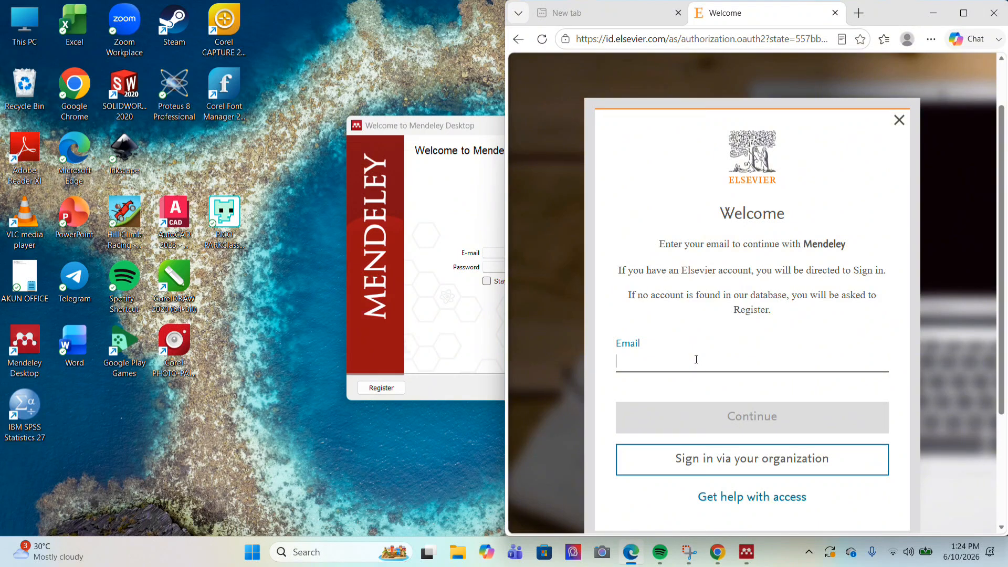
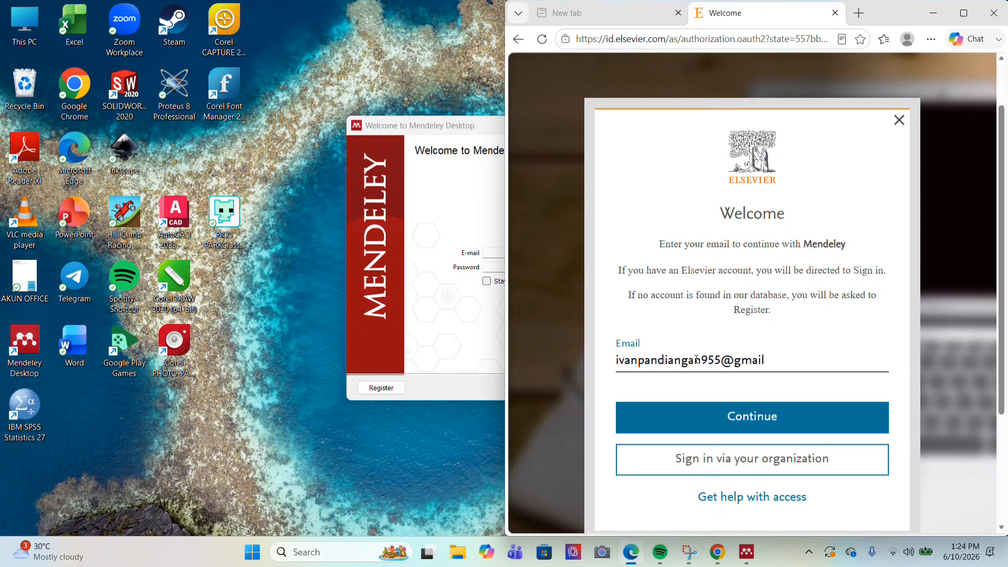
click(755, 413)
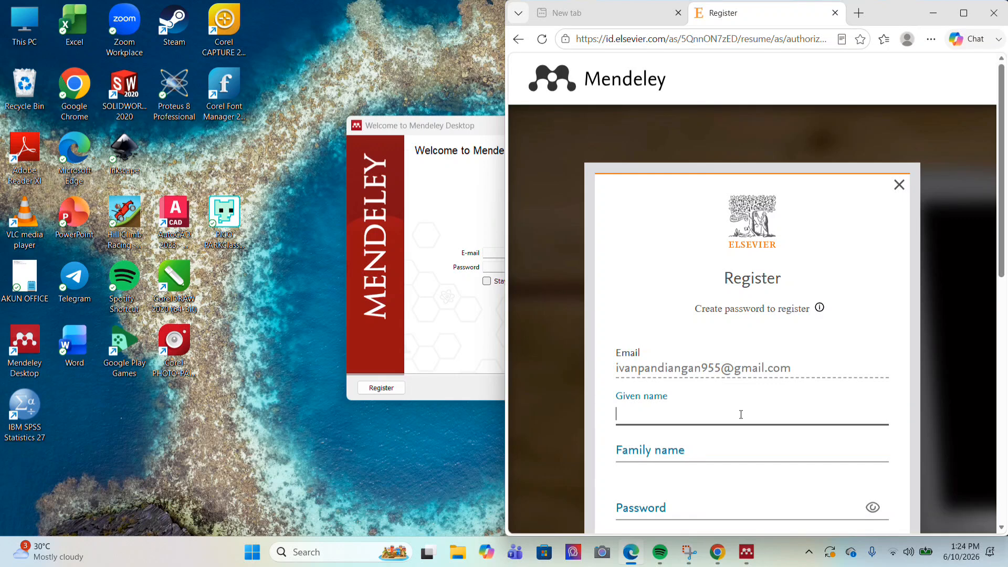
Fill in the given name, family name and an account password, then submit the registration
scroll(740, 415, down, 2)
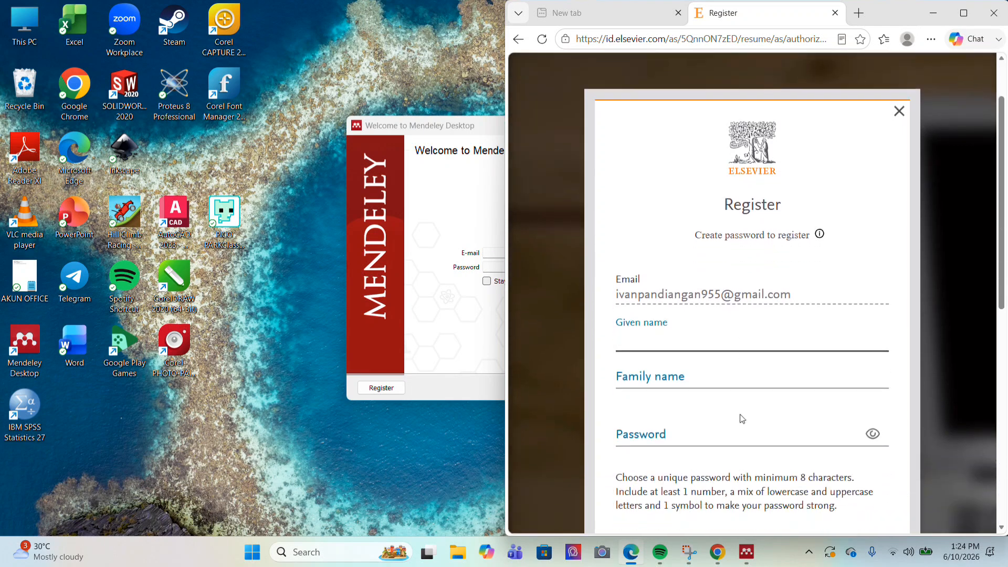
click(692, 383)
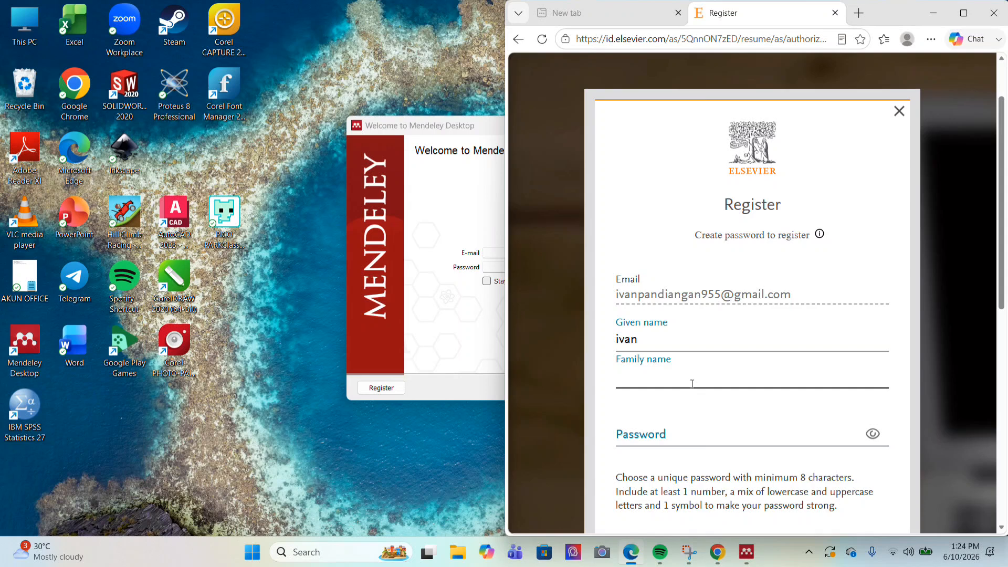
click(671, 435)
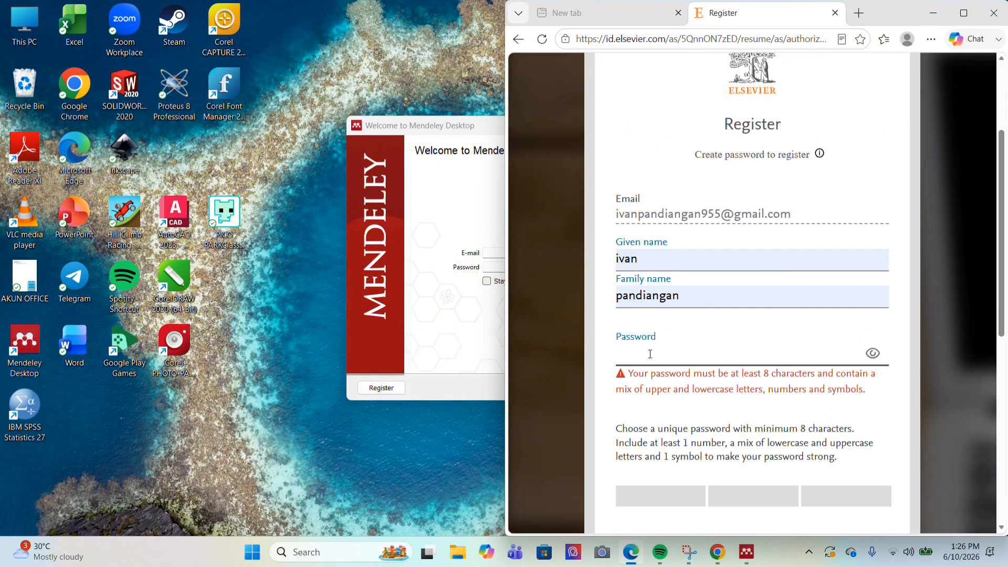
text(••••)
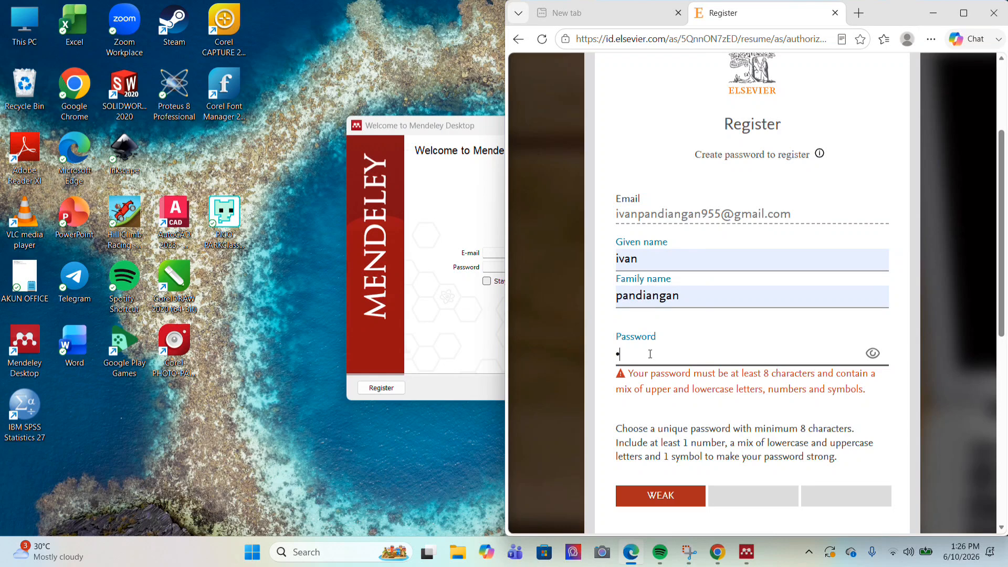
text(••••••••••••)
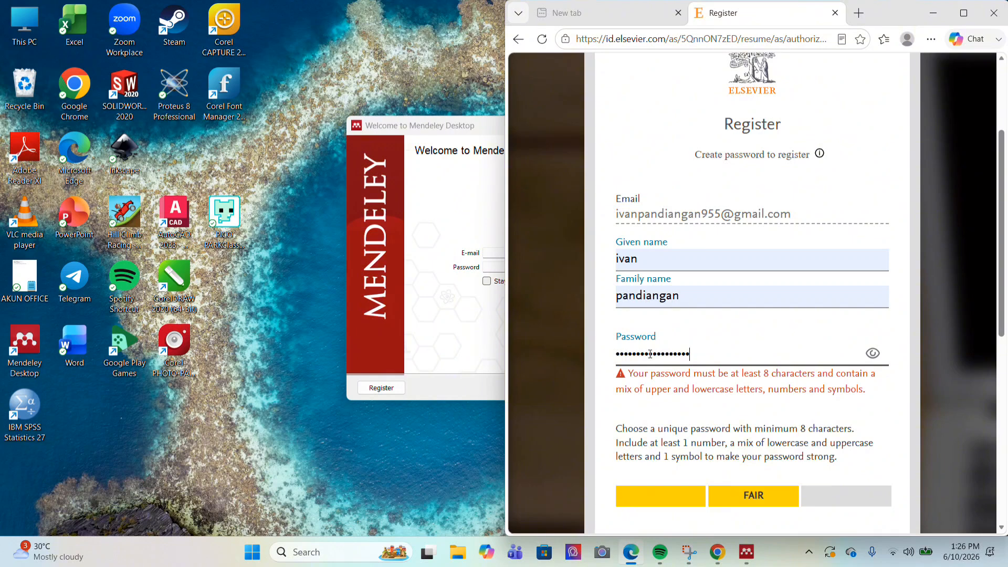
scroll(841, 354, down, 7)
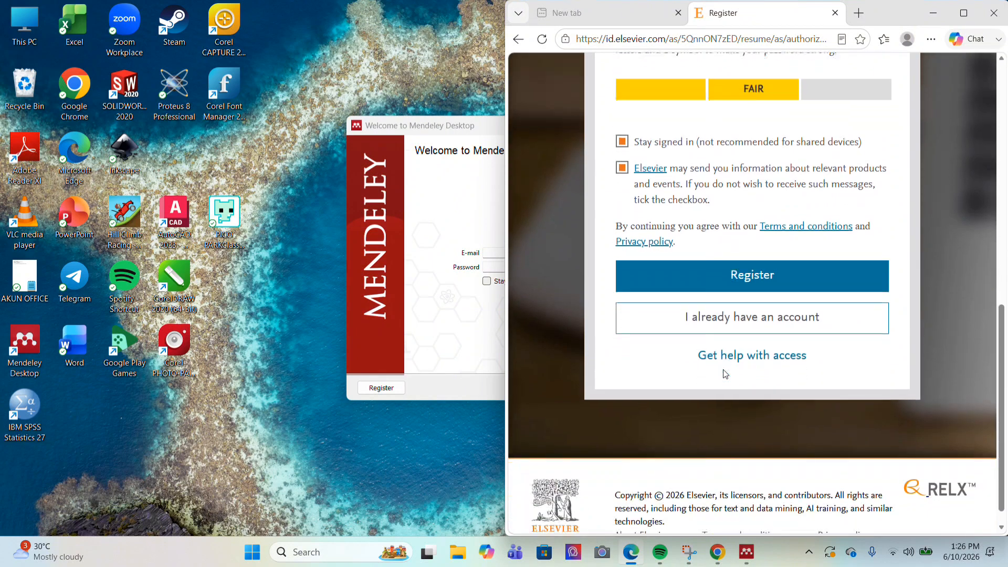
click(742, 284)
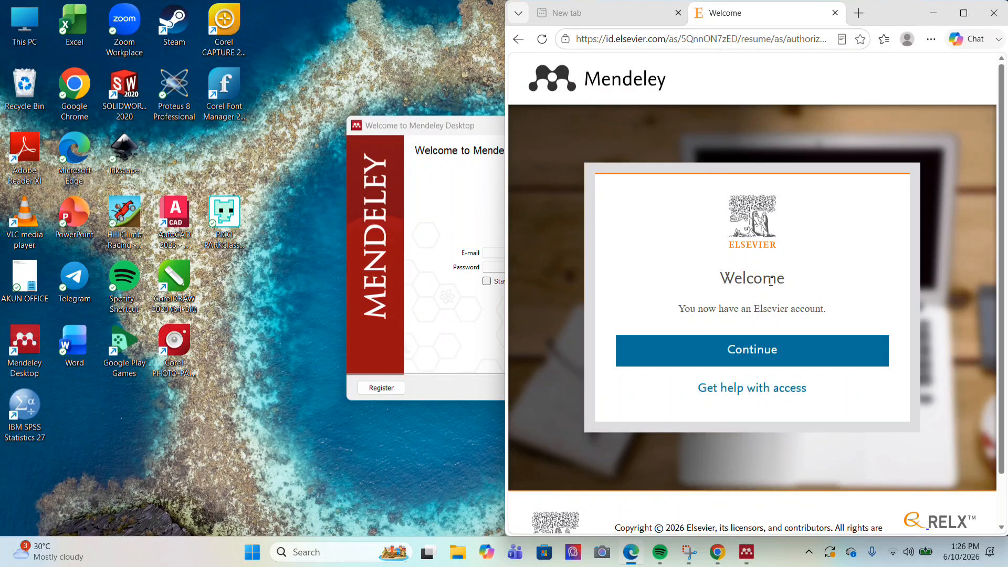
Continue past the Elsevier welcome page and minimize Edge to return to Mendeley sign-in
click(770, 348)
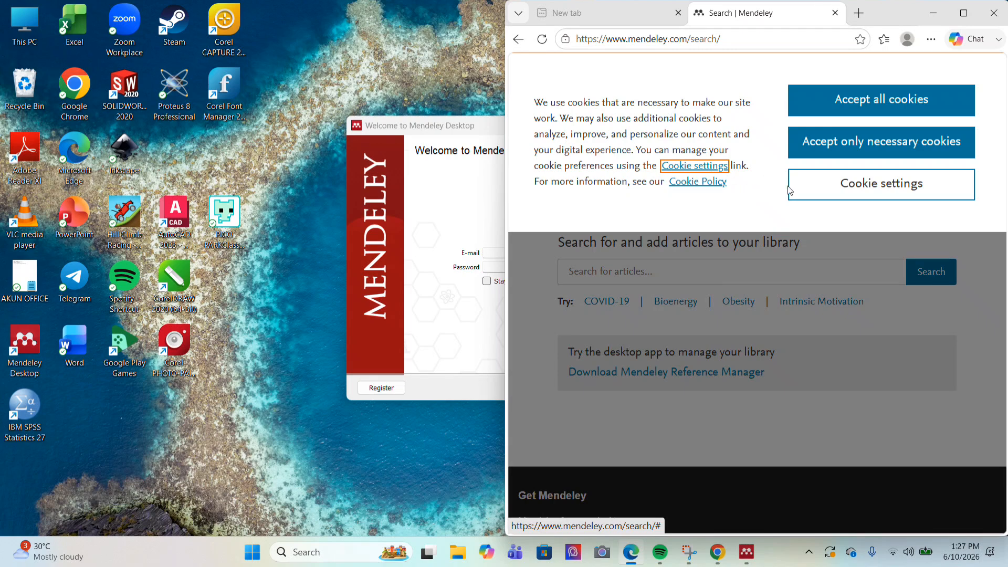
click(933, 13)
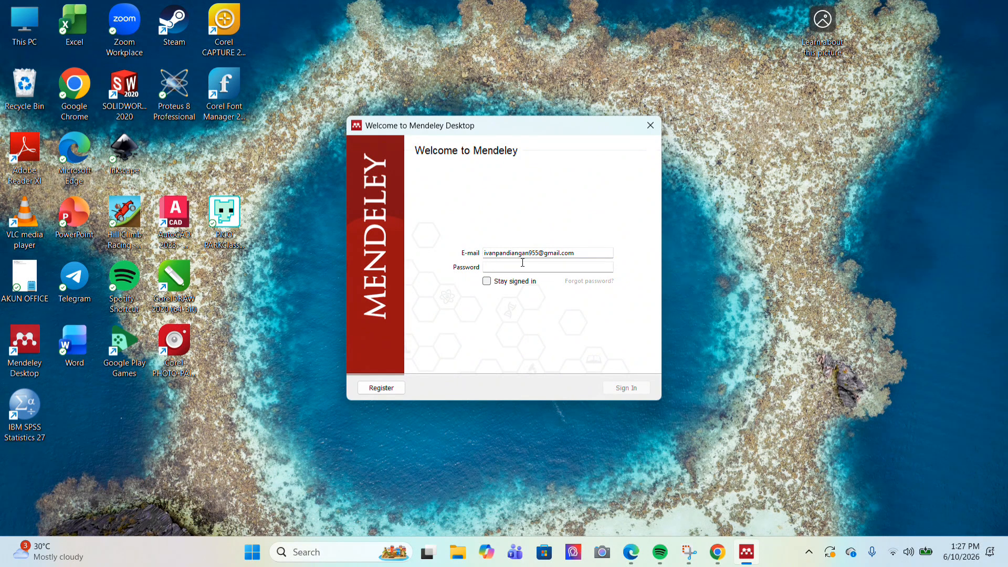
Enter the account password, tick Stay signed in, and sign in to Mendeley Desktop
text(••••)
click(487, 281)
click(614, 387)
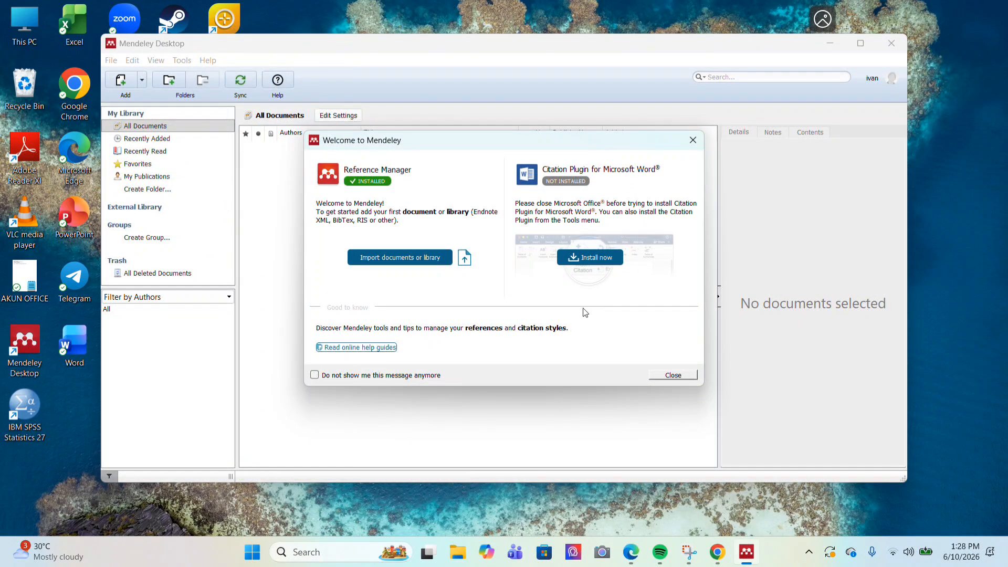
Dismiss the Welcome to Mendeley message and click through the introductory tour
click(672, 375)
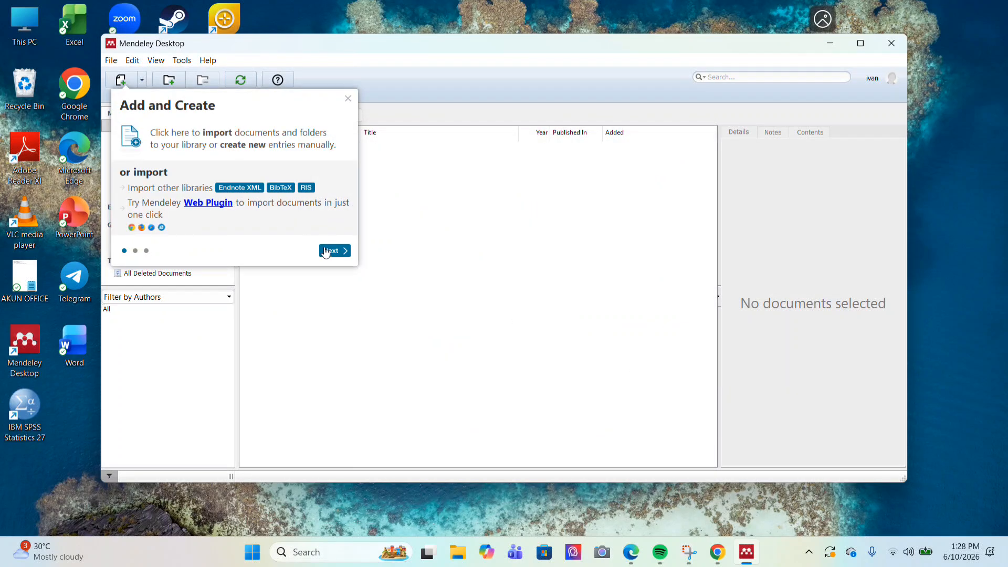
click(325, 250)
click(437, 351)
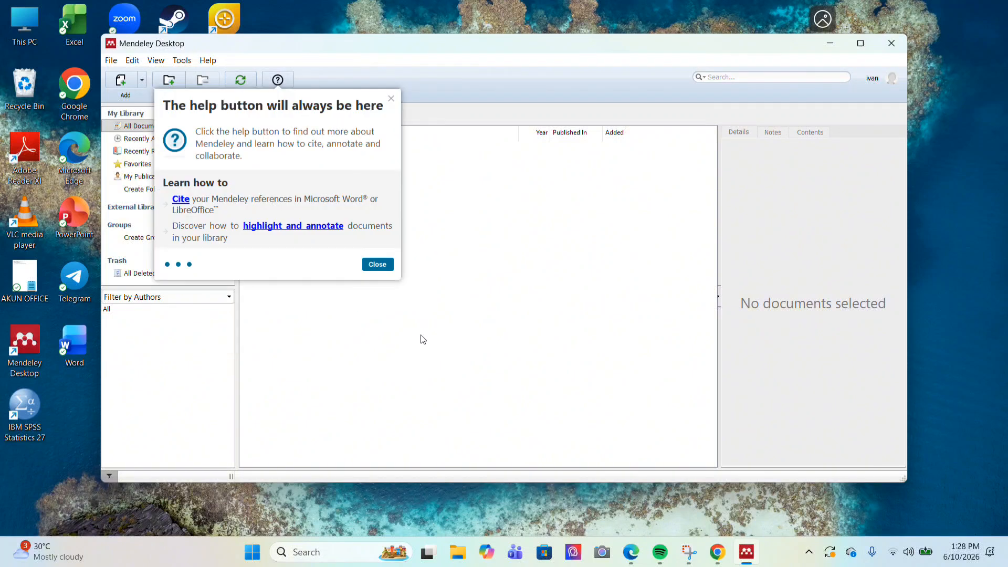
click(374, 265)
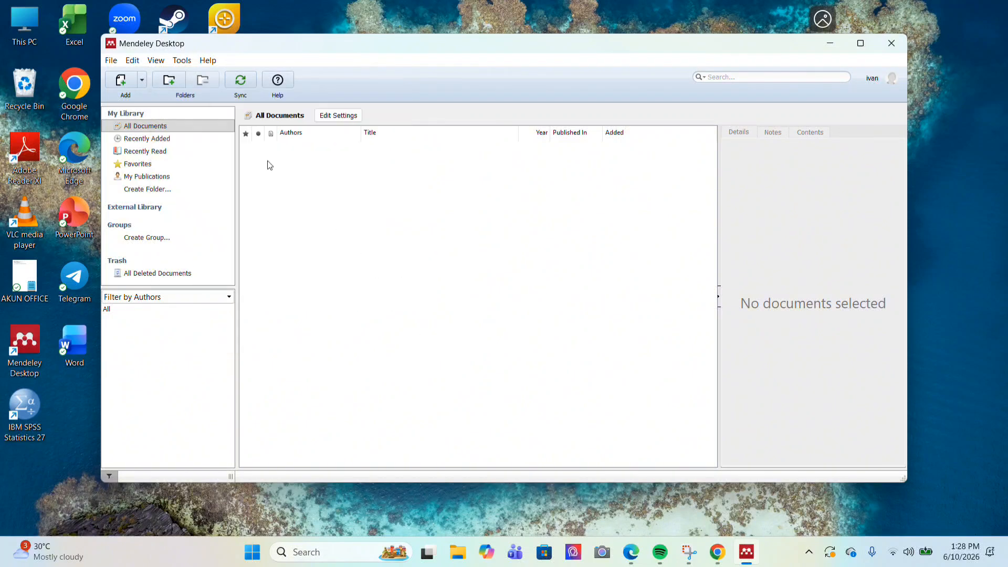
Install the MS Word citation plugin from the Tools menu and acknowledge the confirmation
click(182, 61)
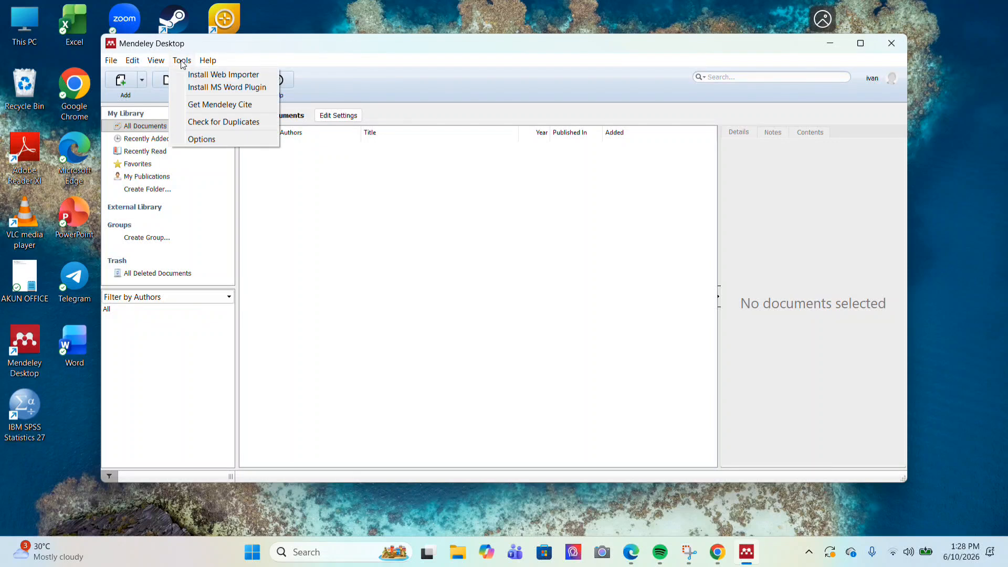
click(222, 87)
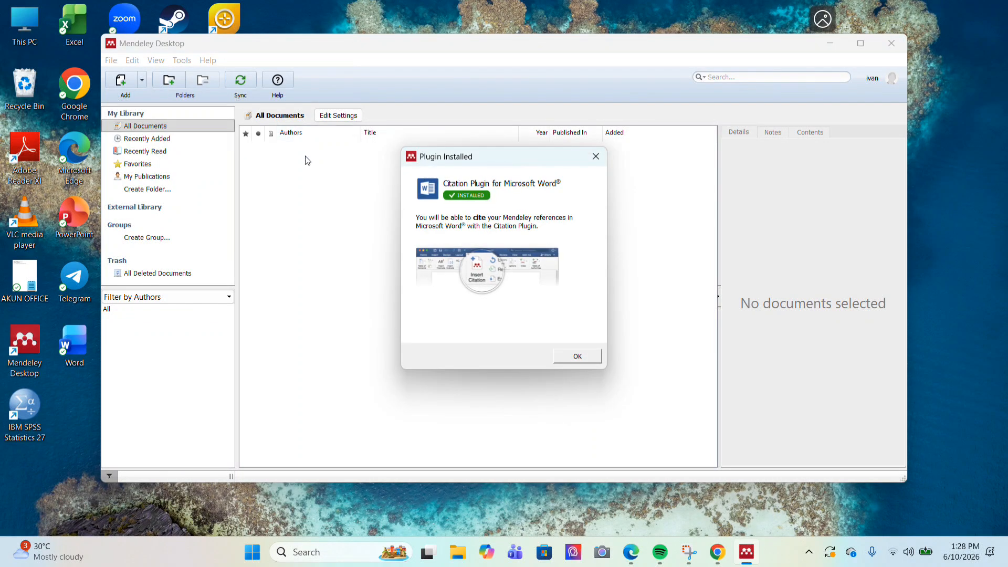
click(577, 357)
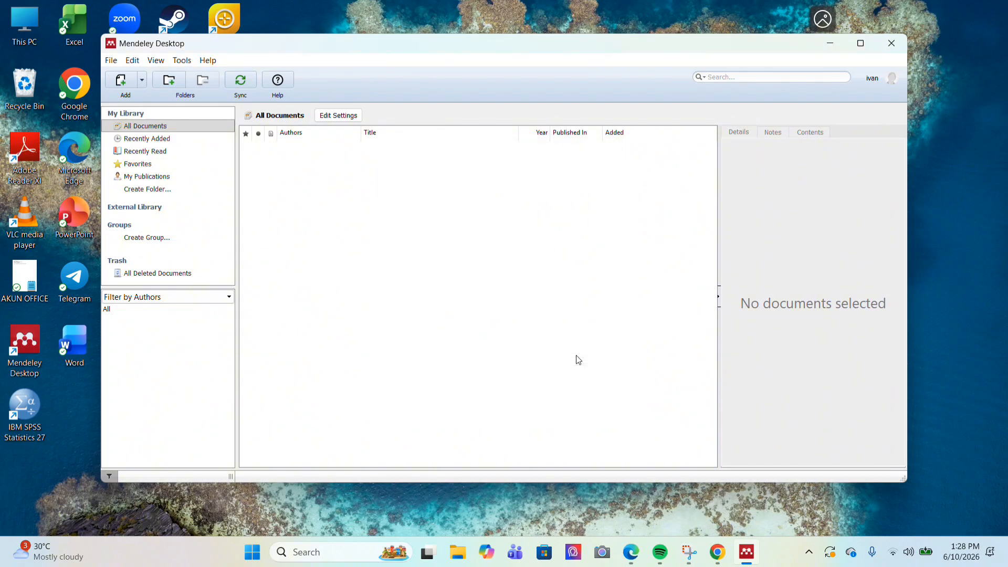
Minimize Mendeley, launch Microsoft Word and create a blank document
click(835, 43)
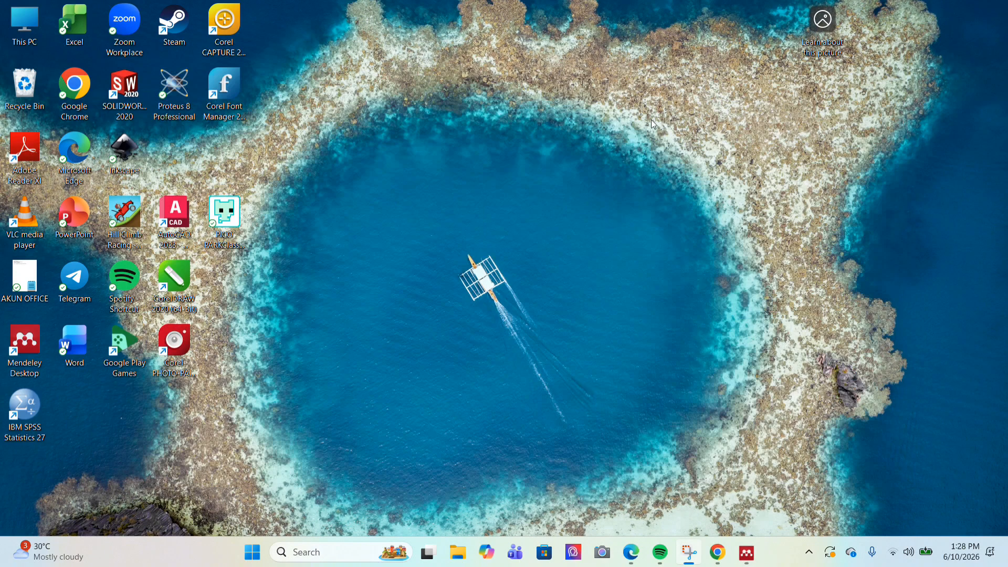
double_click(74, 343)
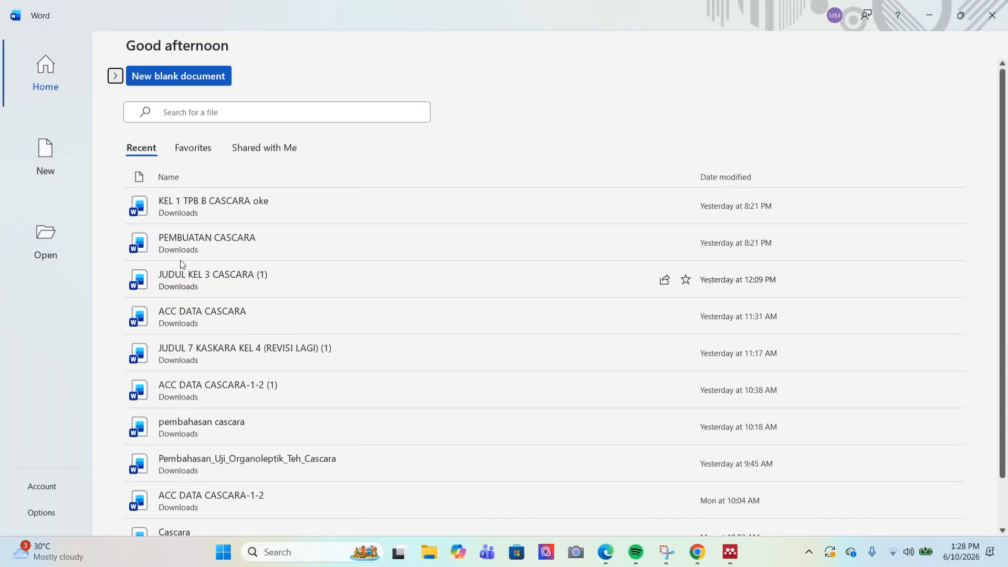
click(48, 158)
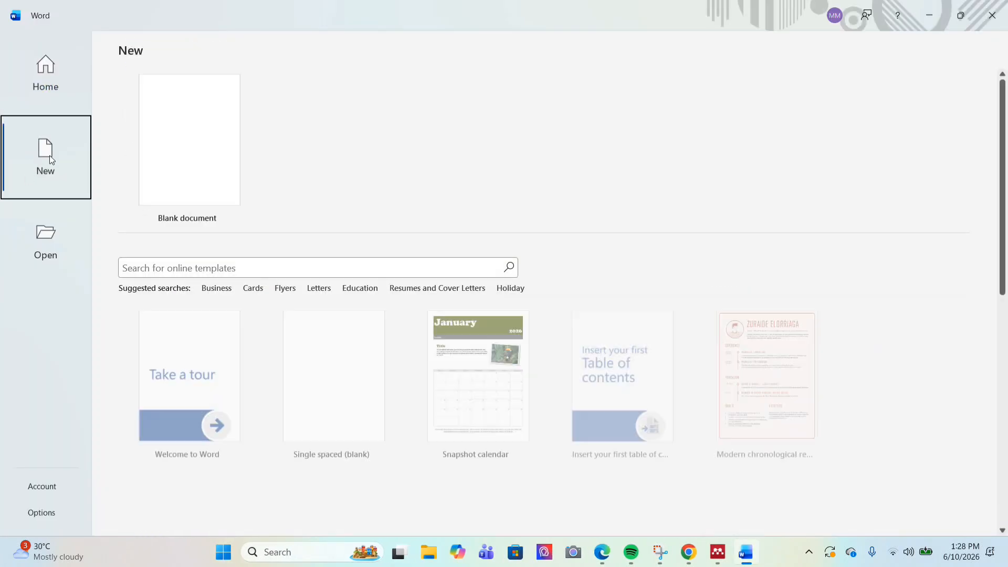
click(178, 163)
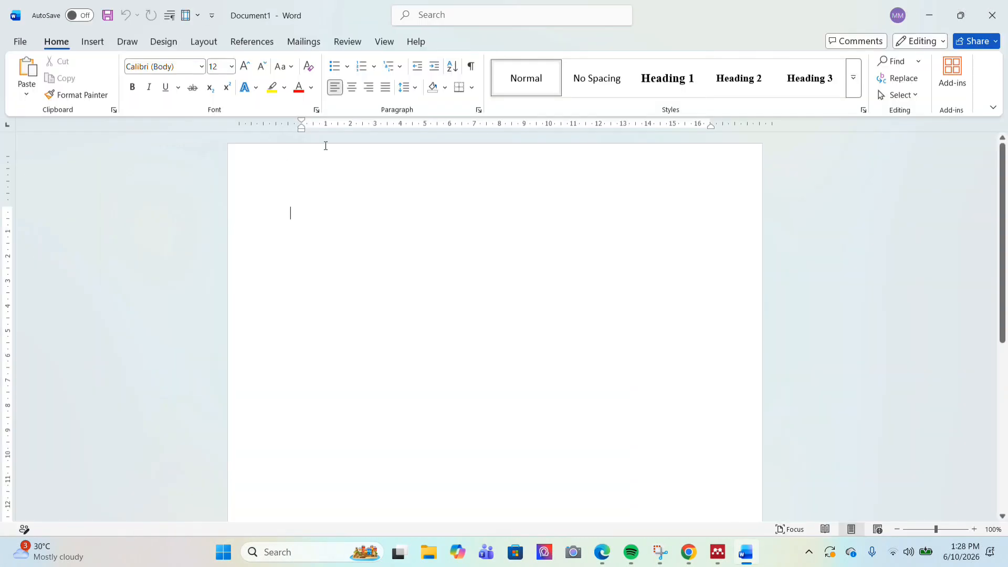
Keep APA Style 7th edition as the Mendeley citation style under References
click(257, 45)
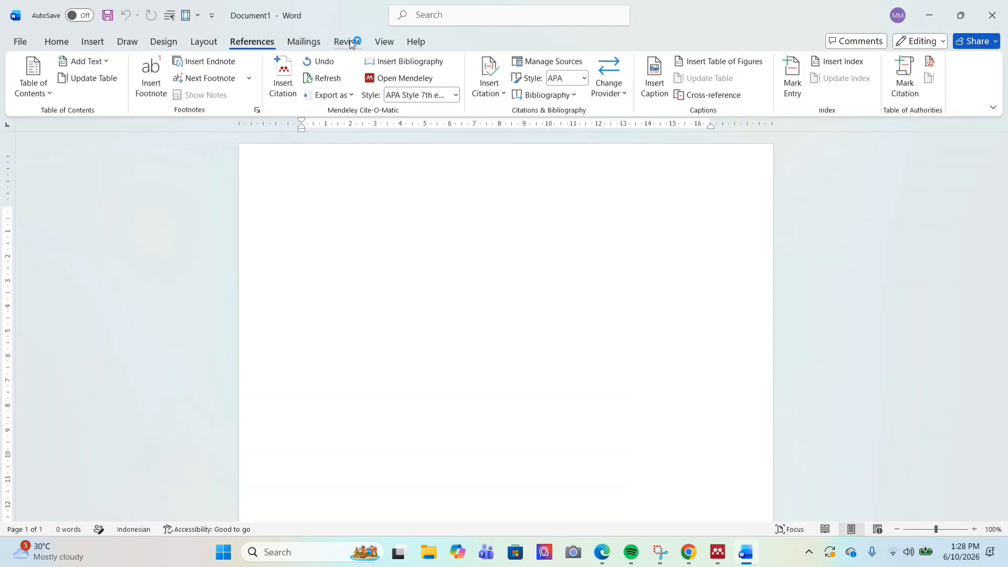
click(448, 90)
click(413, 80)
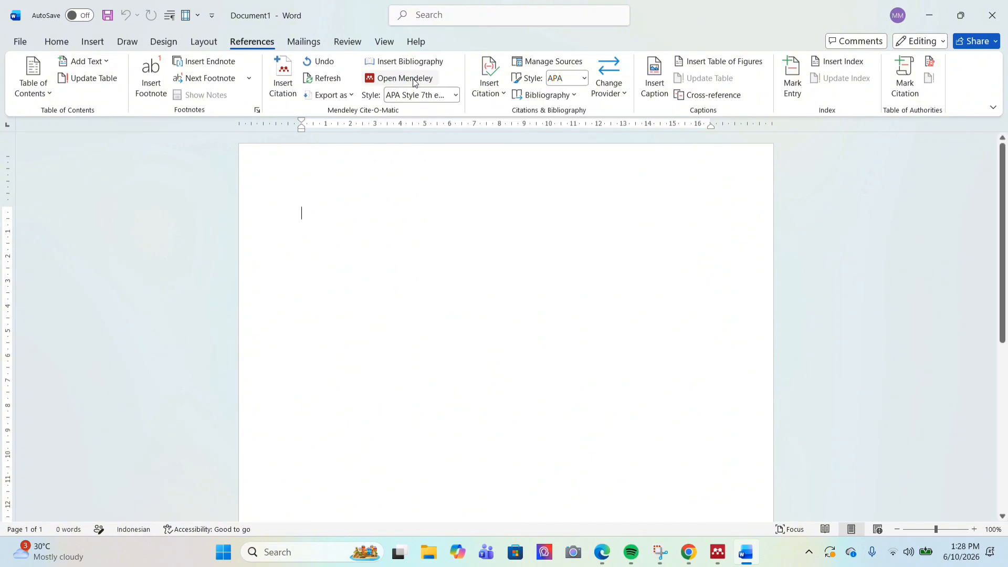
scroll(461, 251, down, 2)
scroll(460, 253, up, 2)
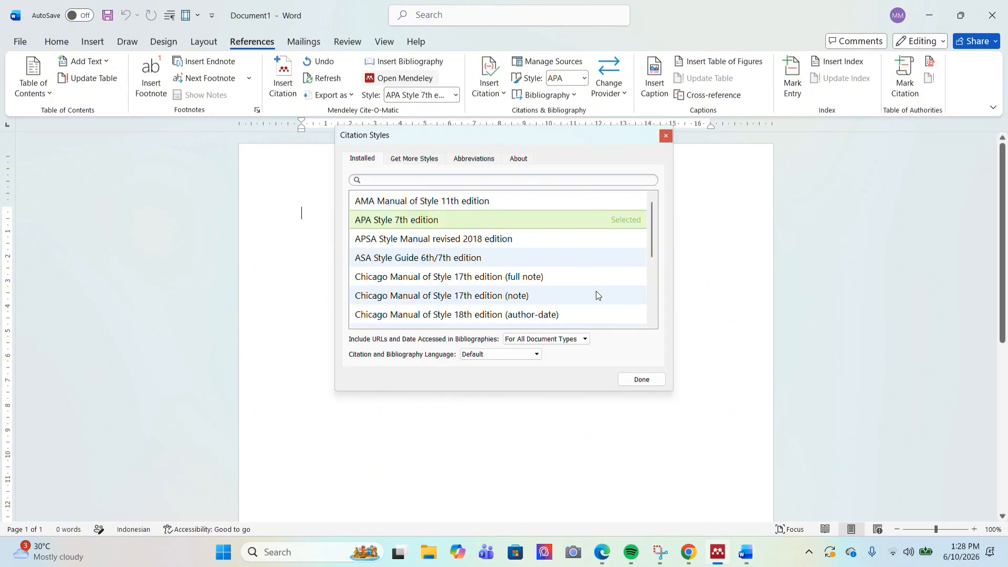
click(639, 381)
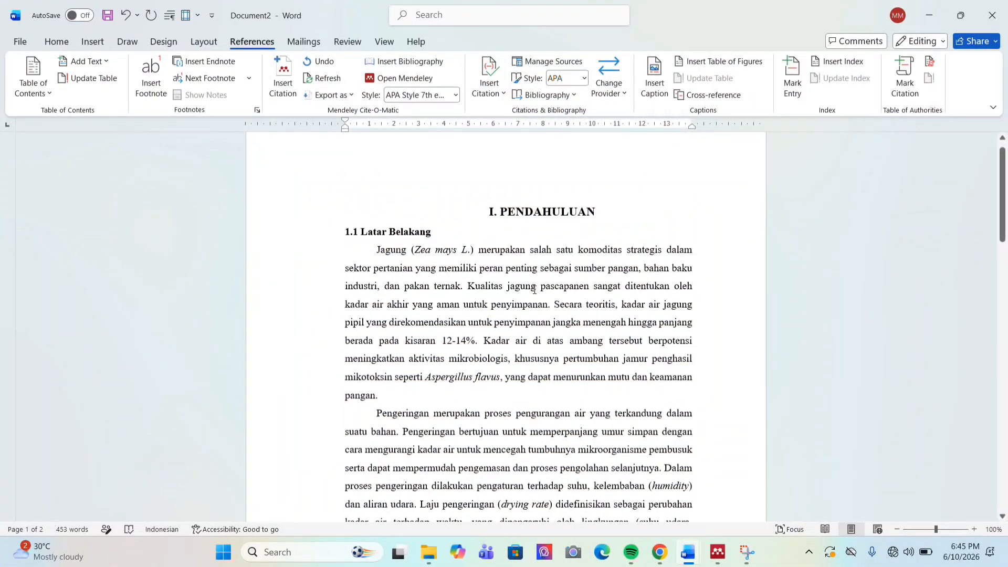
Place the cursor after "Pada penelitian" on page 2 and bring Mendeley Desktop forward
scroll(534, 289, down, 1)
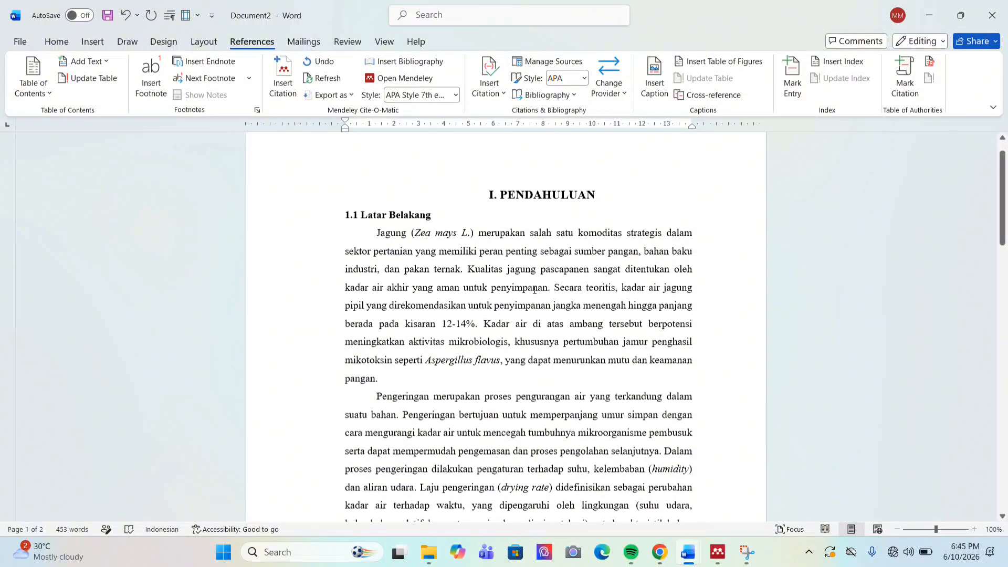
scroll(533, 289, down, 2)
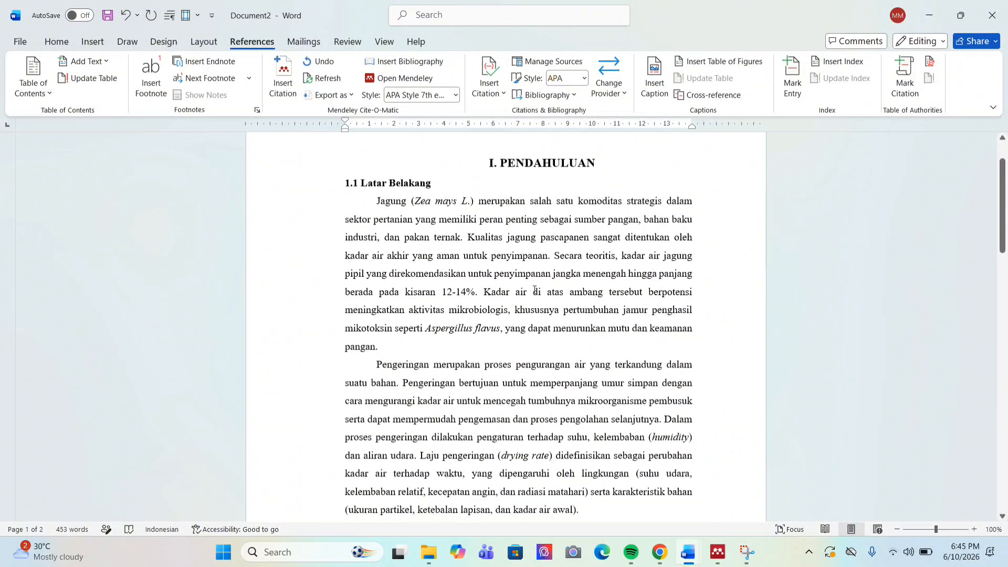
scroll(534, 289, down, 8)
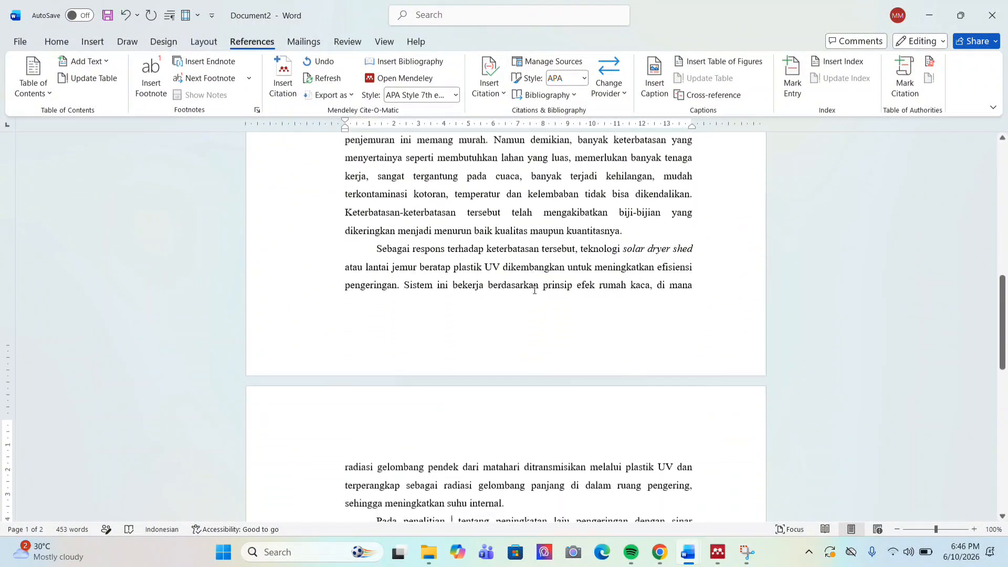
scroll(534, 290, down, 3)
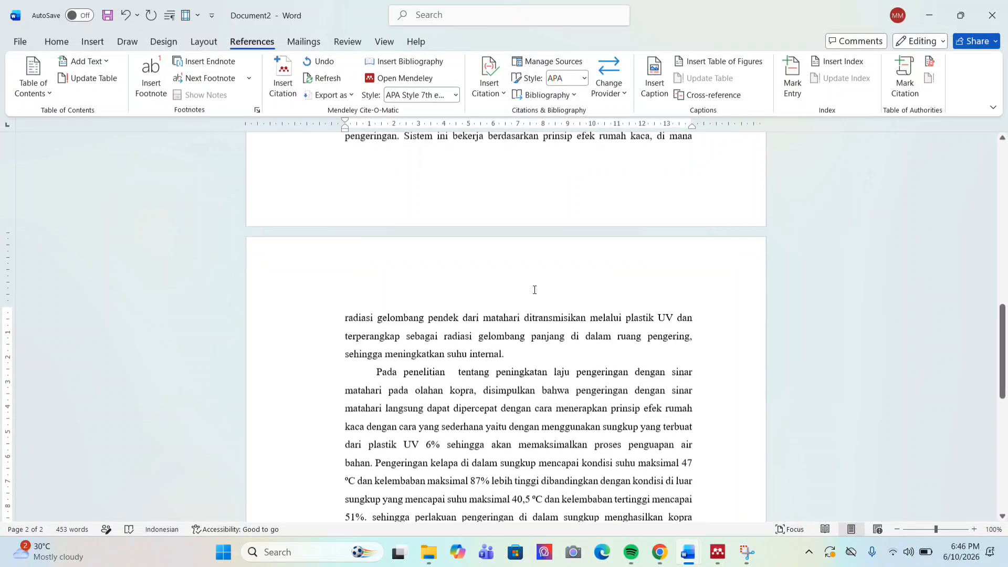
scroll(495, 366, down, 1)
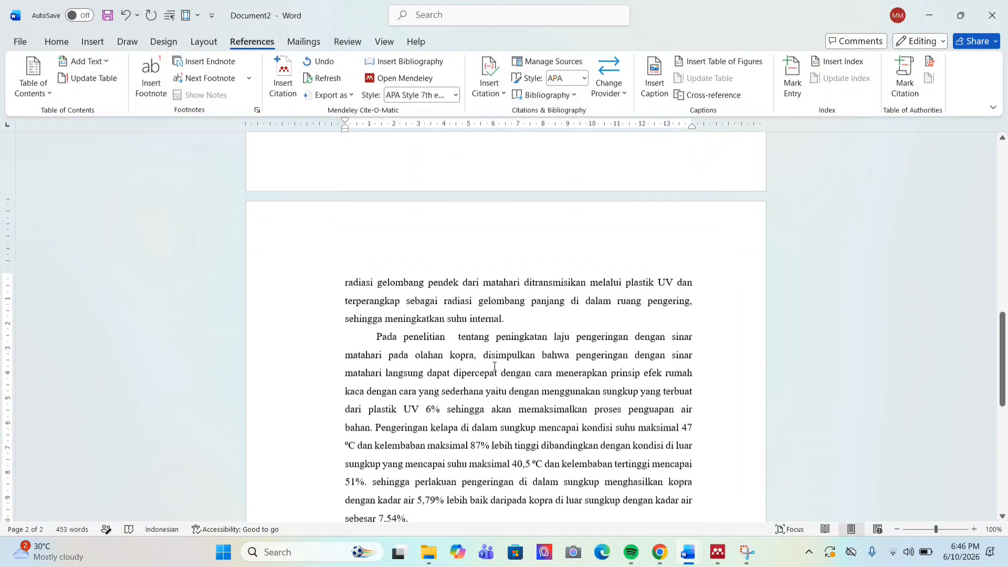
click(452, 336)
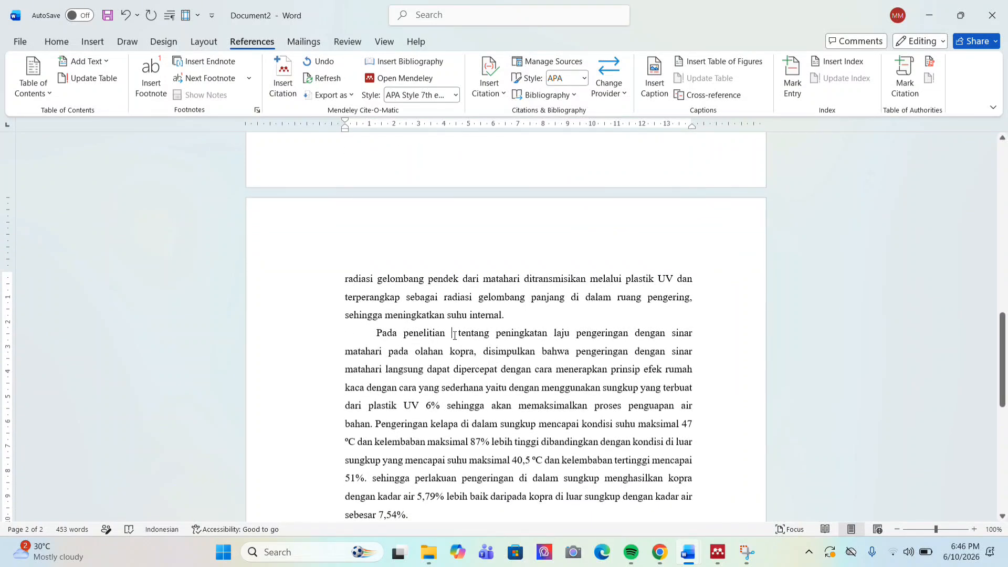
scroll(563, 388, down, 1)
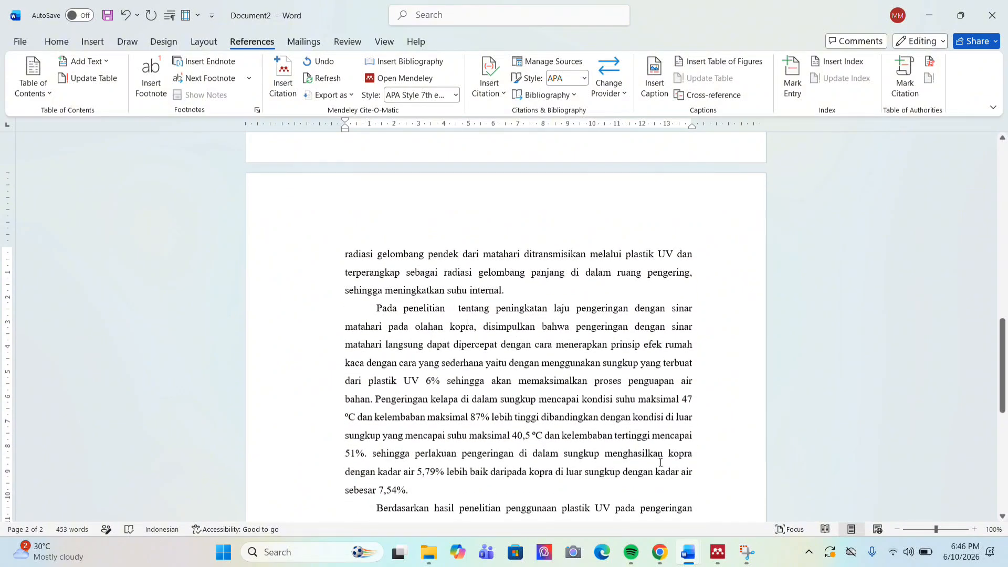
click(718, 554)
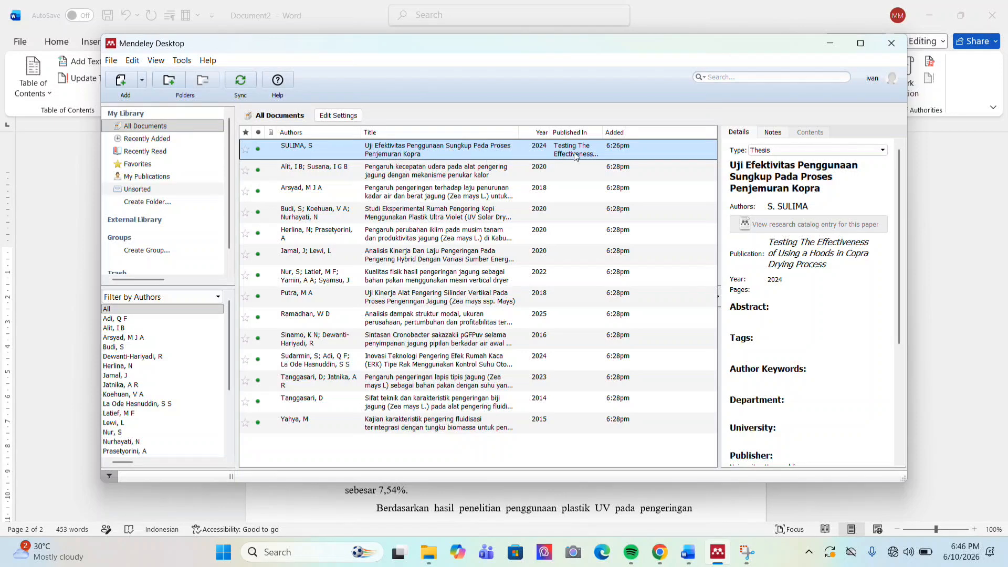
Minimize Mendeley Desktop to return to the Word thesis
click(830, 46)
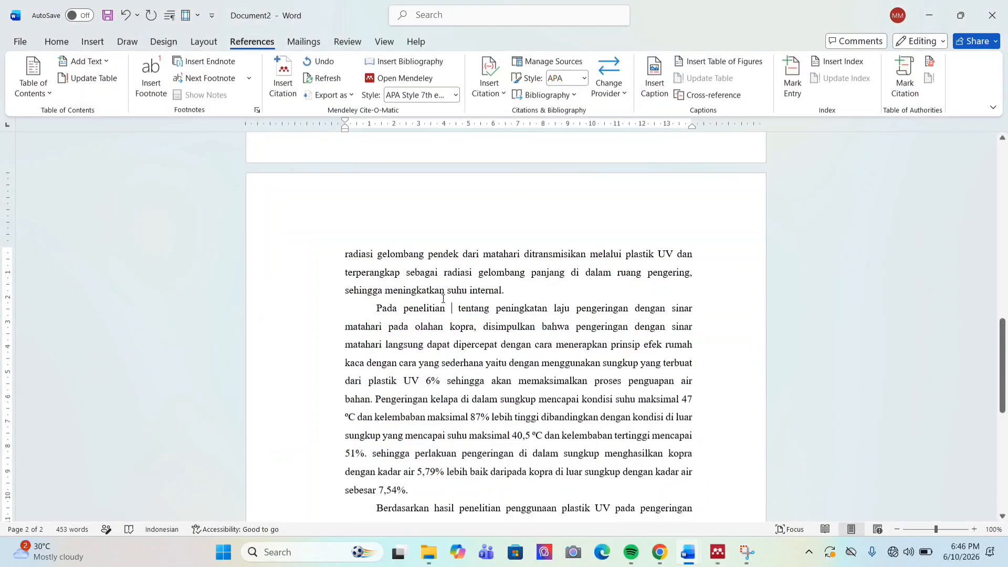
Insert a Mendeley citation for SULIMA 2024, then place the cursor below the final paragraph
click(285, 99)
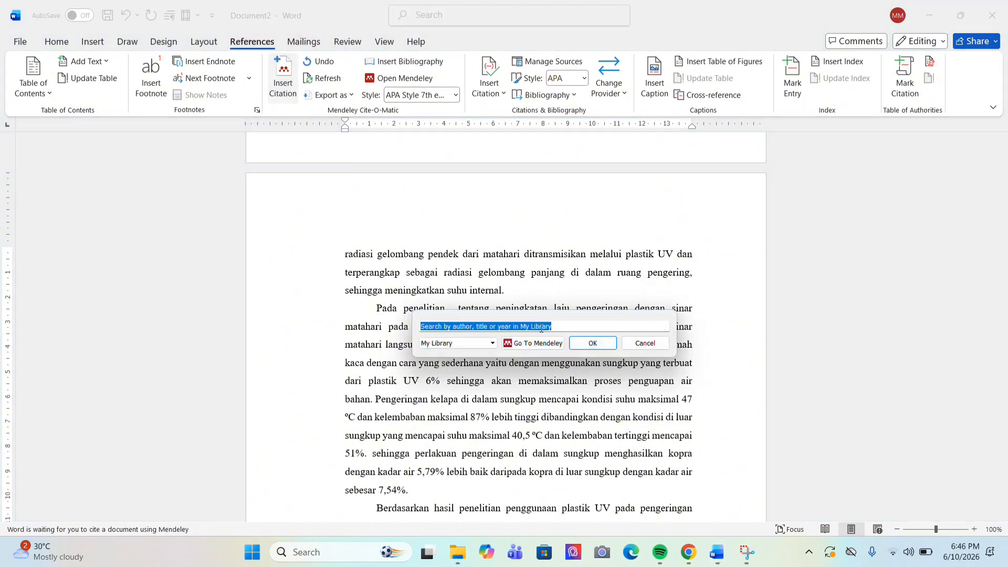
text(suli)
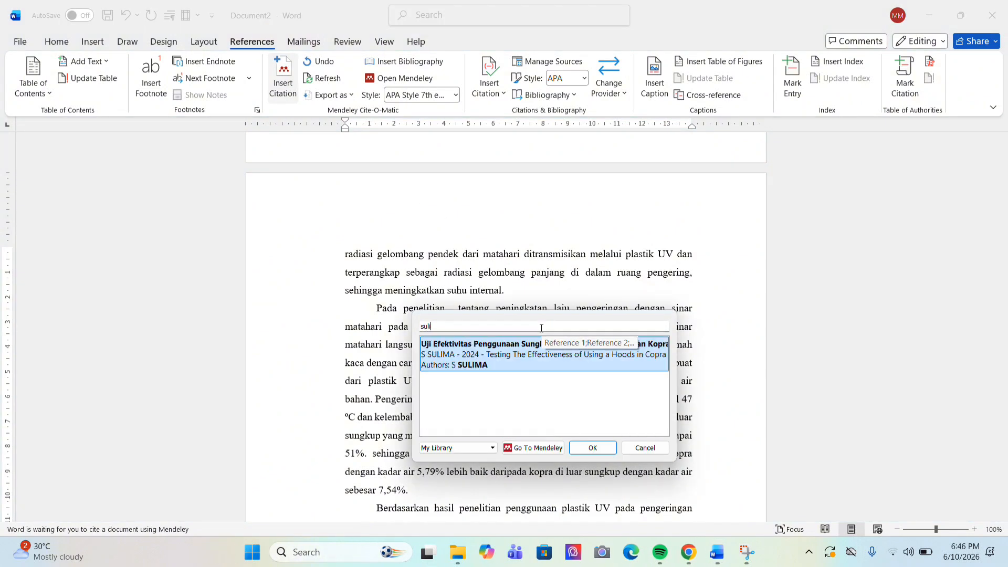
click(515, 355)
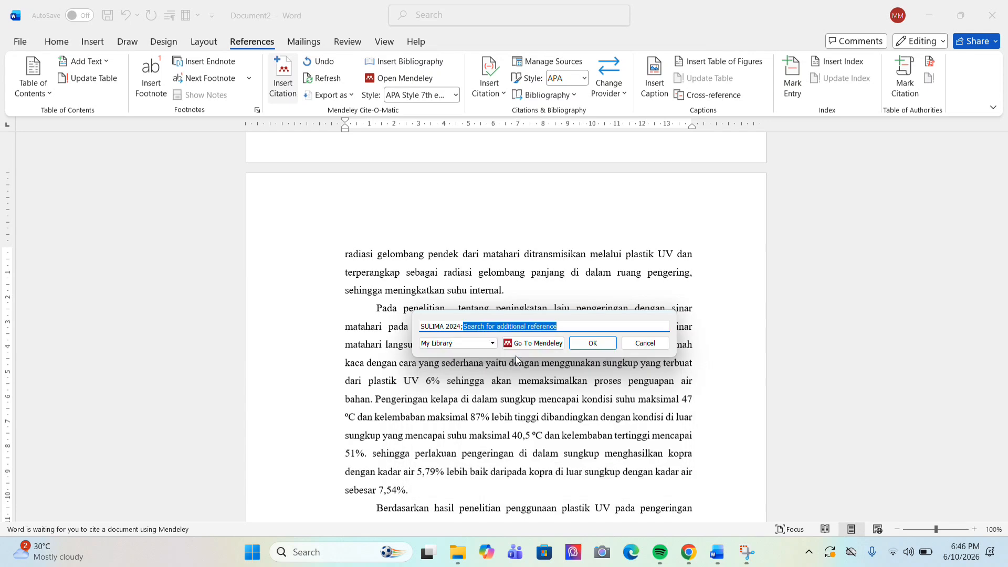
click(592, 344)
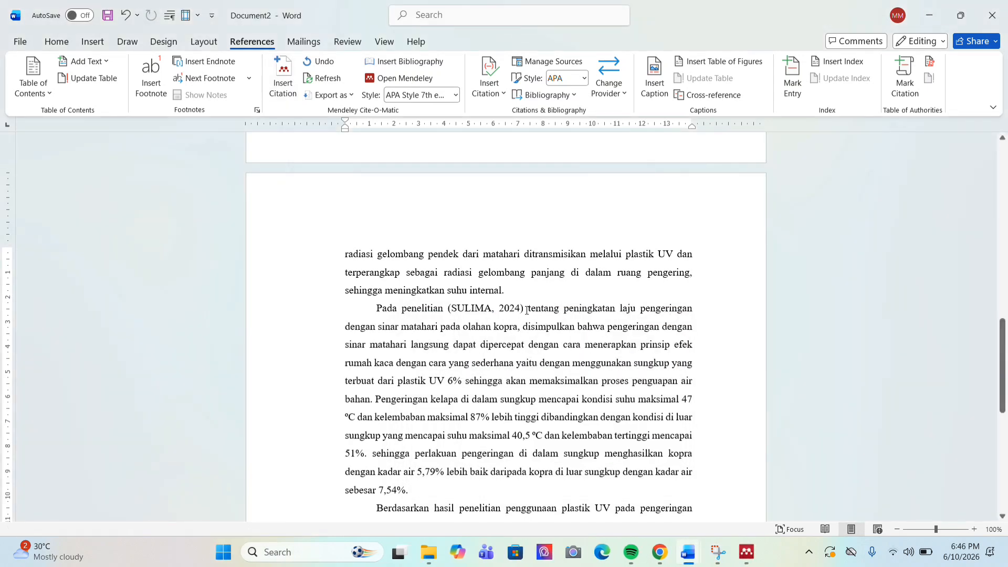
scroll(526, 309, down, 4)
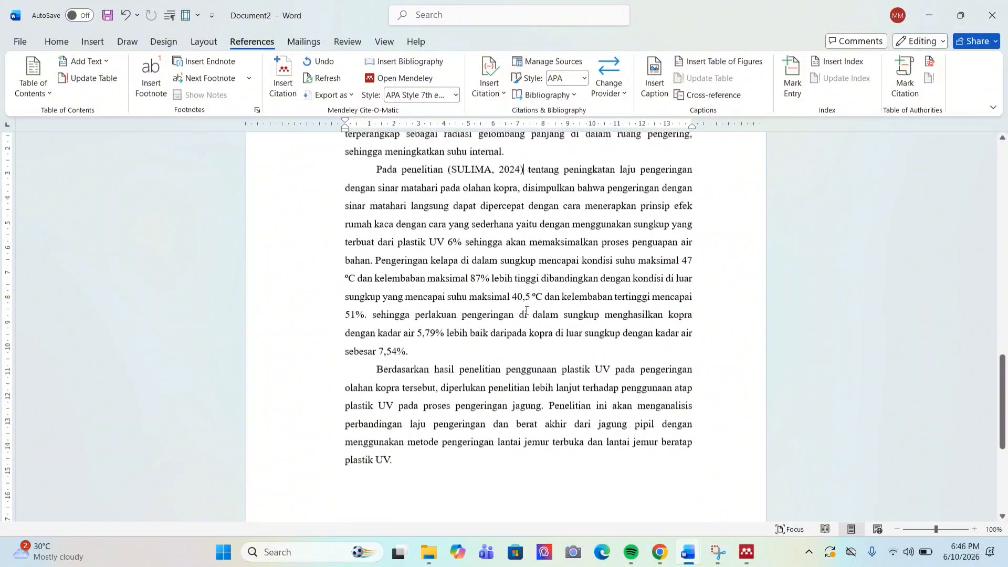
scroll(526, 310, down, 2)
click(394, 433)
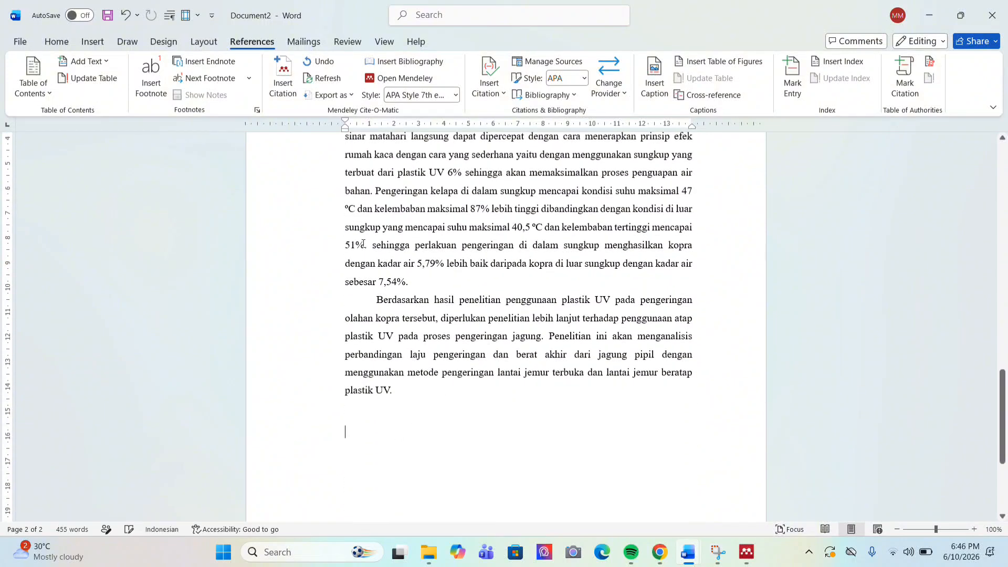
Insert the Mendeley bibliography with the SULIMA 2024 entry below the final paragraph
click(403, 62)
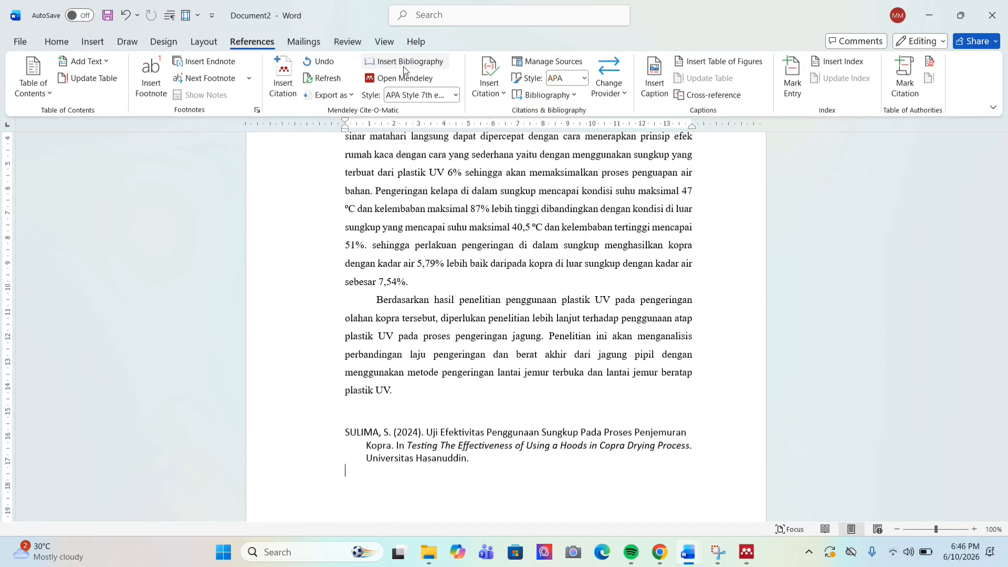
scroll(452, 347, down, 2)
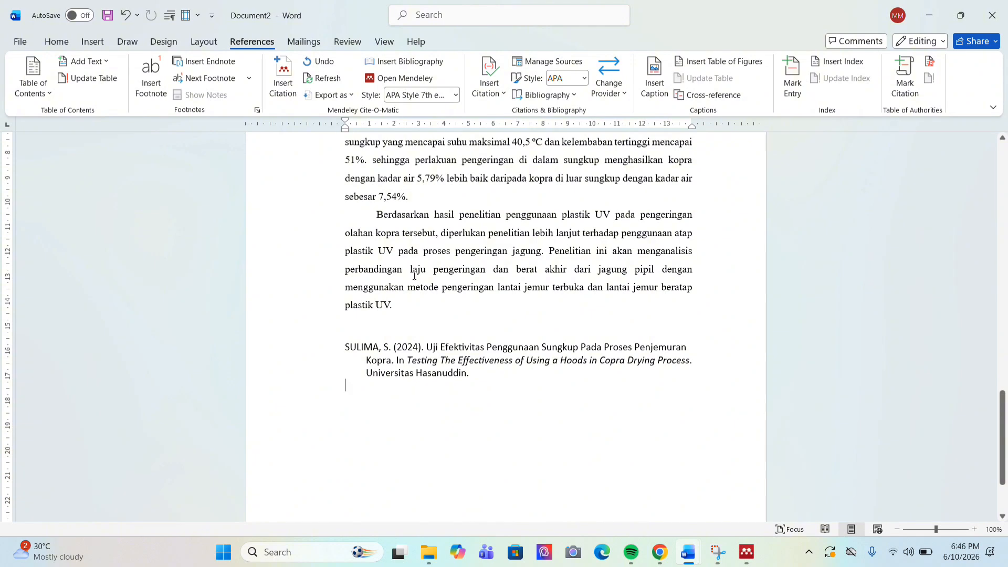
click(455, 95)
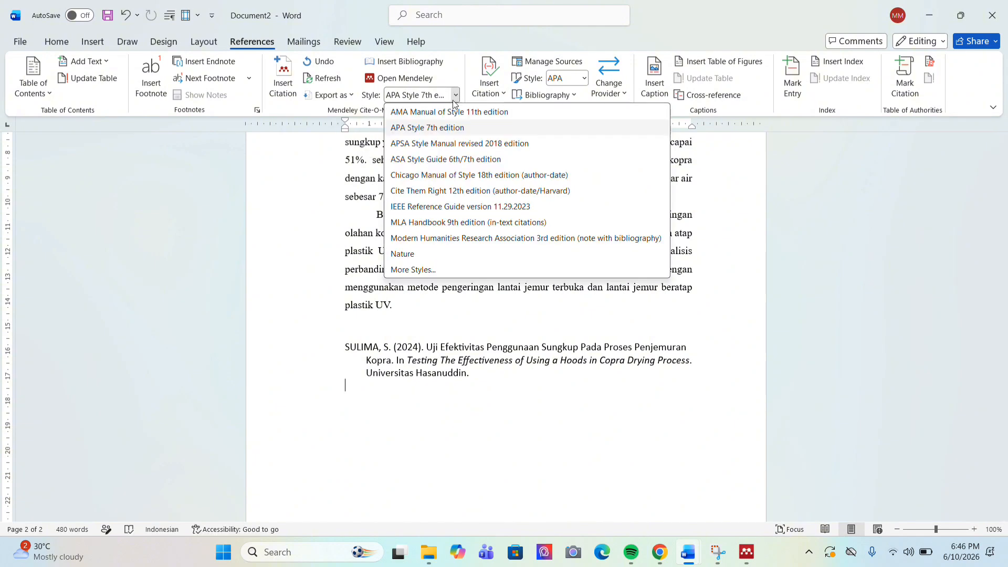
click(427, 270)
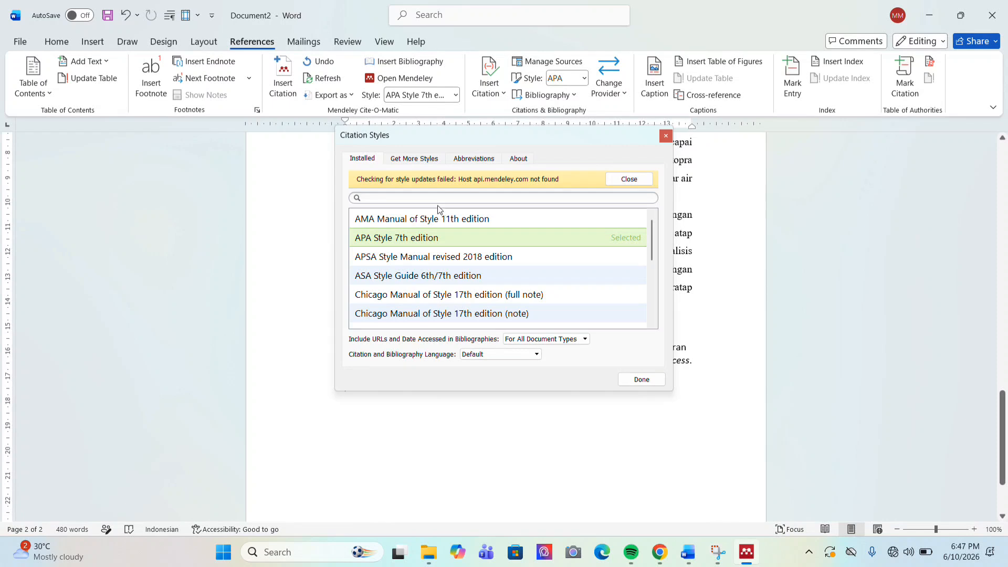
text(v)
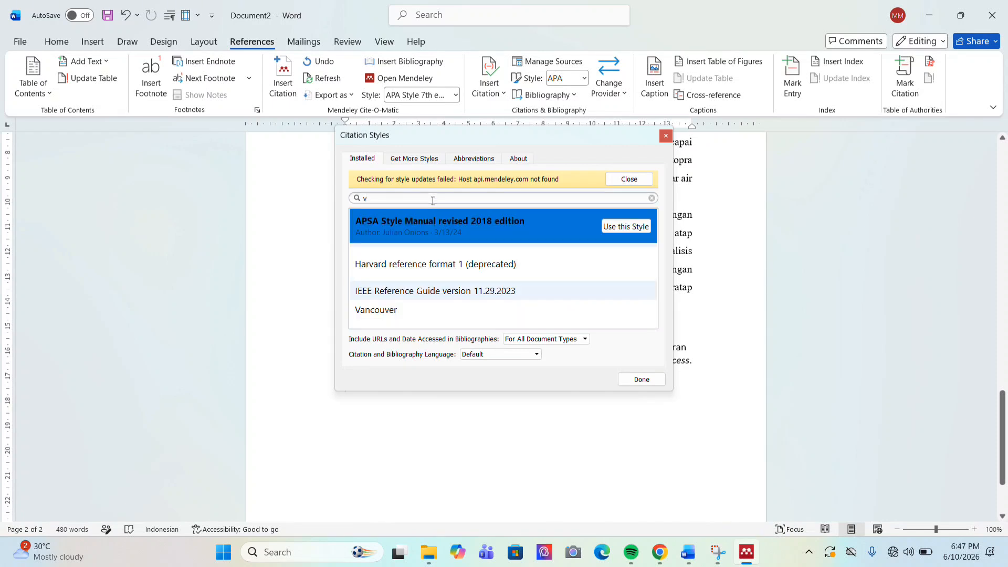
text(an)
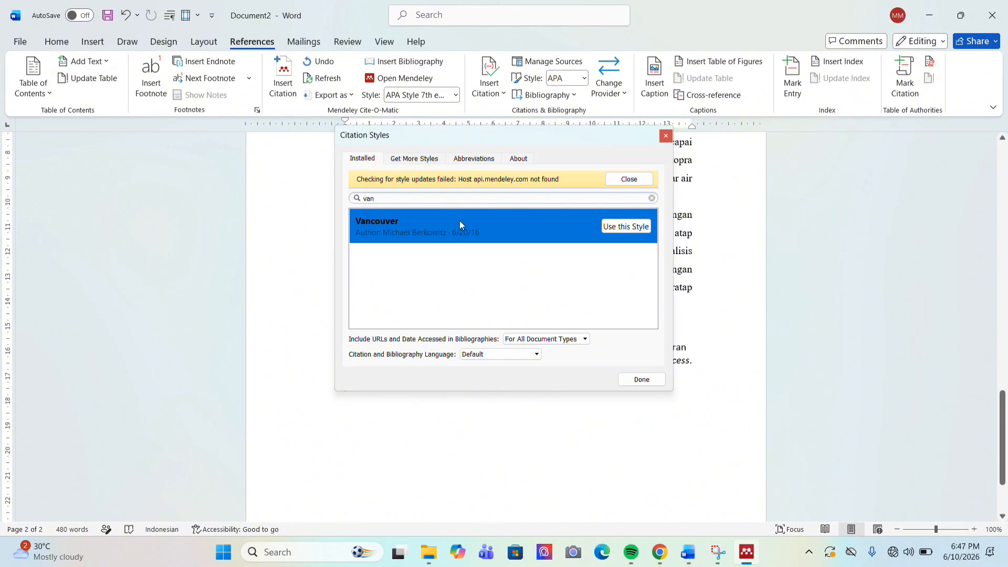
click(622, 227)
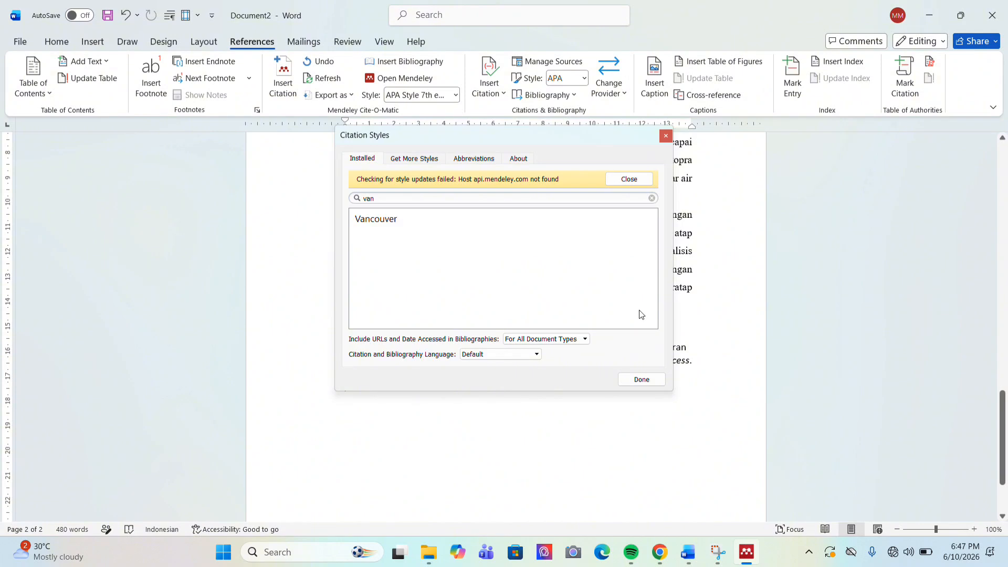
click(641, 380)
scroll(498, 373, up, 6)
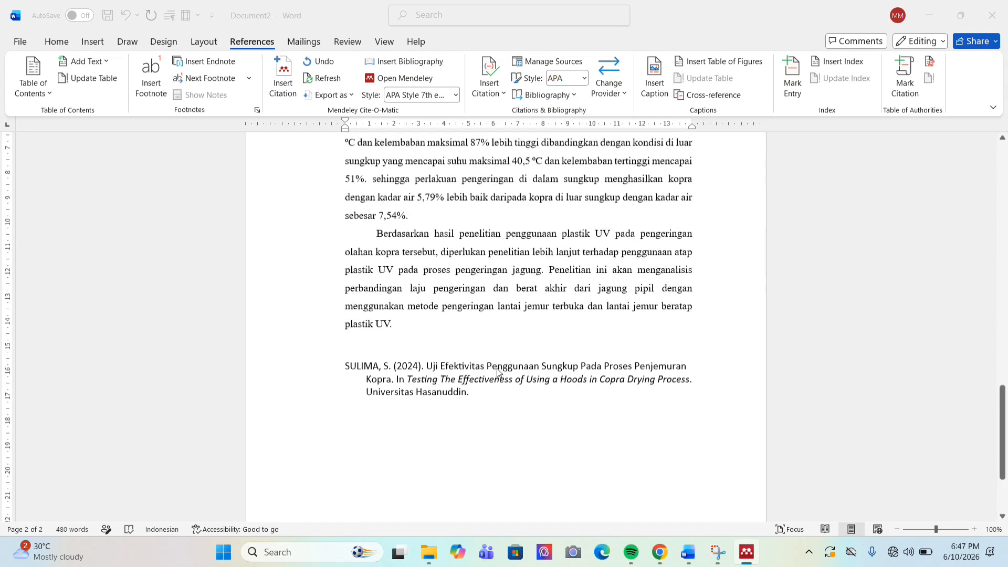
Select the (SULIMA, 2024) citation in the thesis
scroll(497, 373, down, 1)
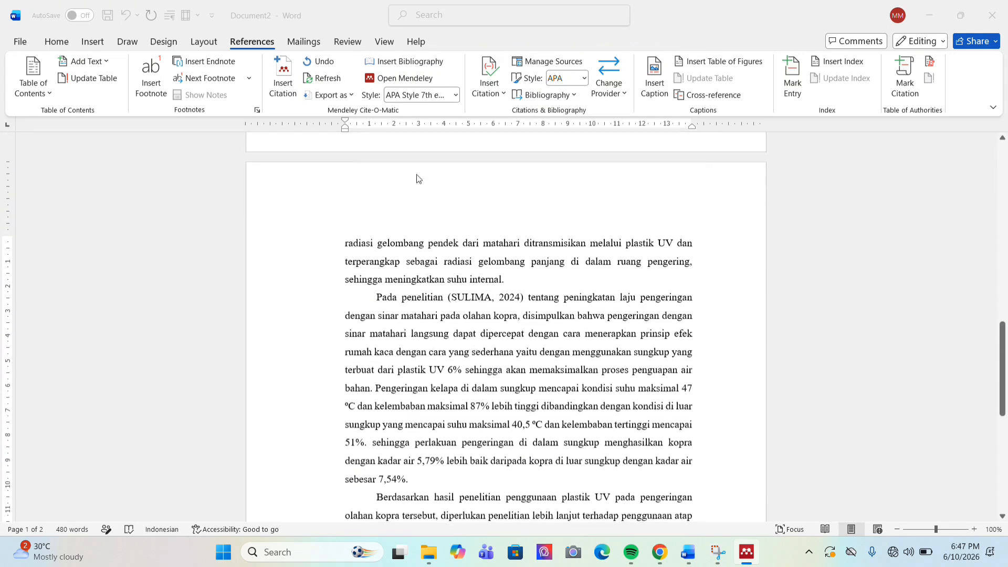
click(456, 98)
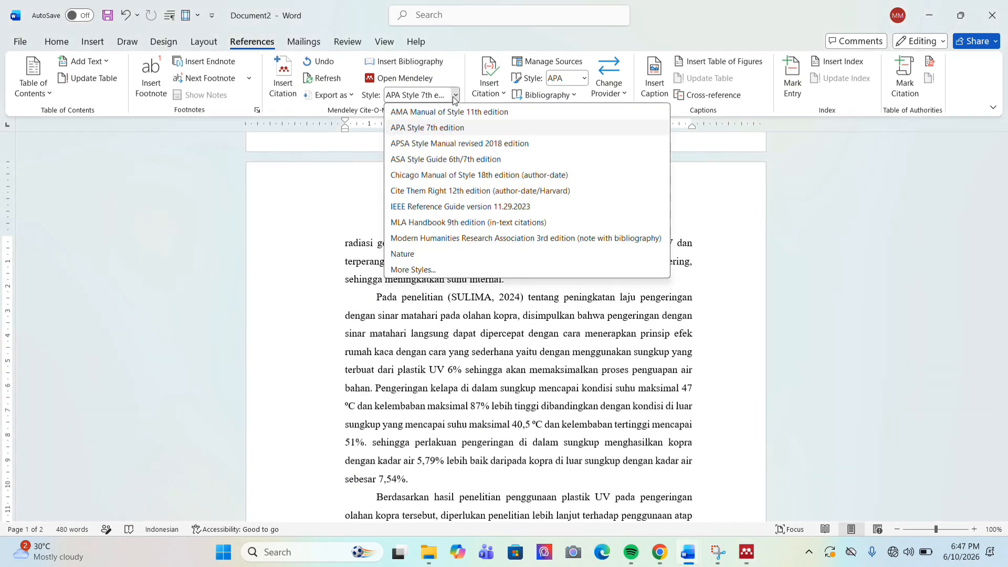
click(499, 297)
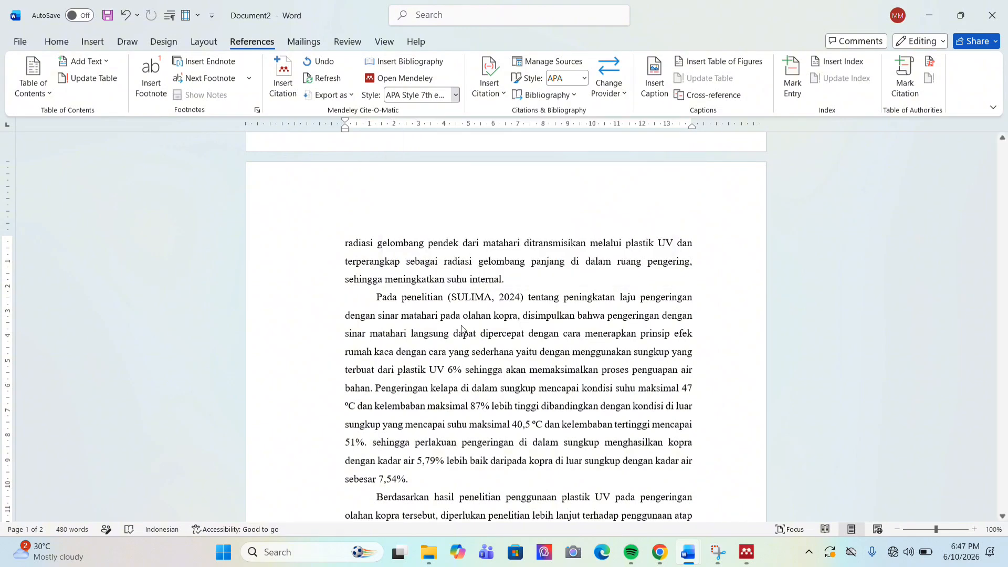
click(498, 298)
click(499, 297)
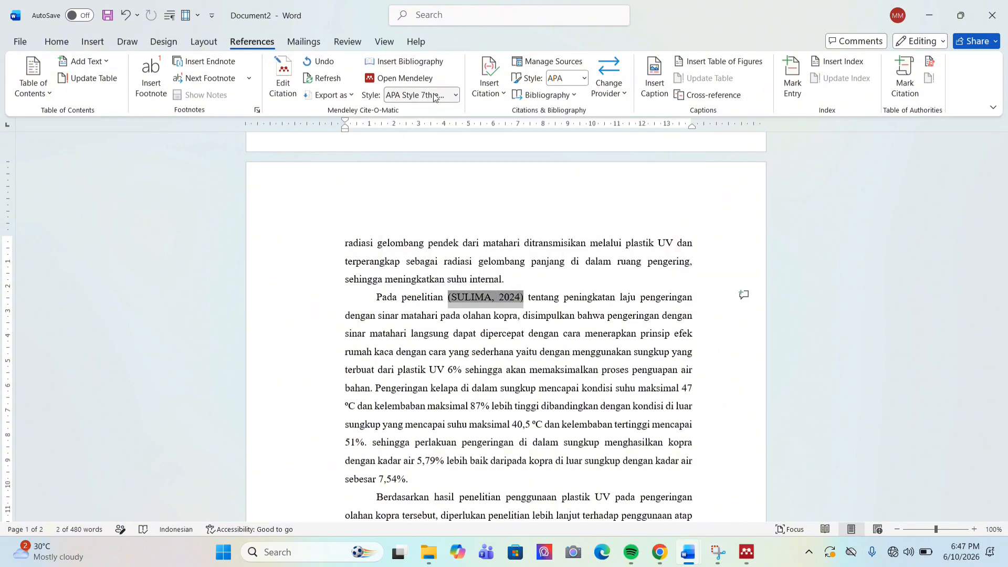
Switch the citation style to Vancouver through More Styles, searching 'va'
click(455, 94)
click(426, 269)
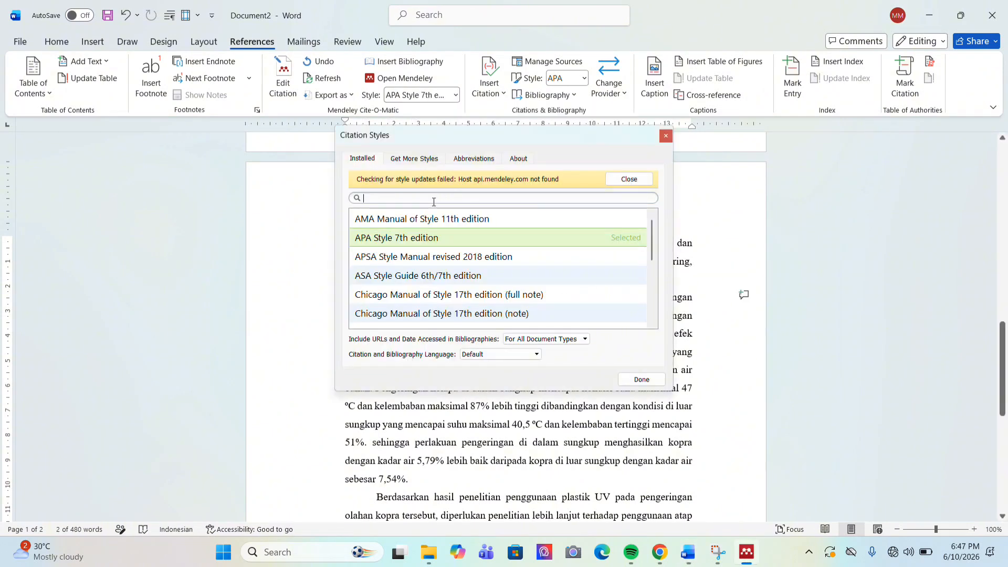
text(va)
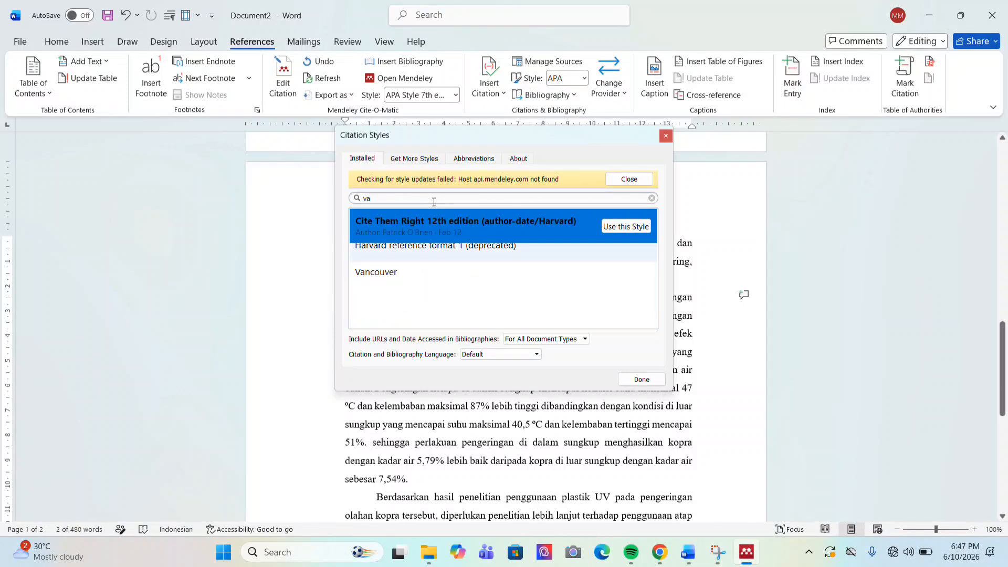
click(473, 265)
click(629, 265)
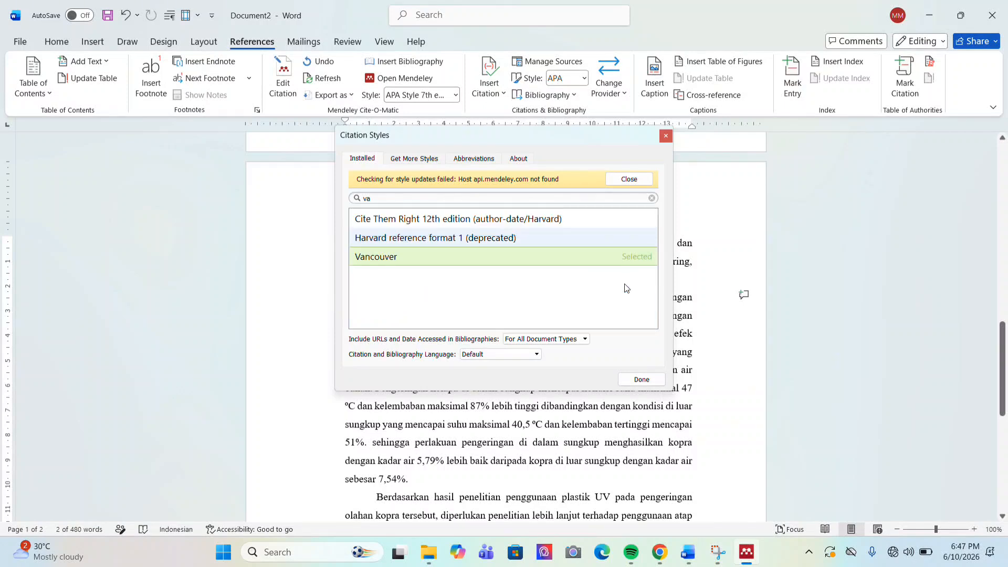
click(641, 379)
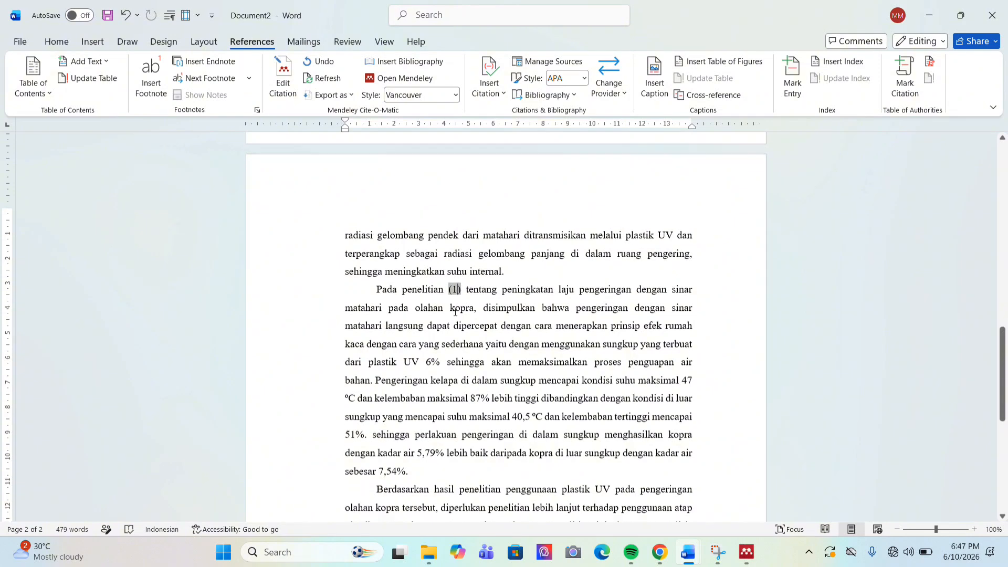
Check the numbered Vancouver reference list at the end of the document
scroll(455, 311, down, 7)
click(371, 248)
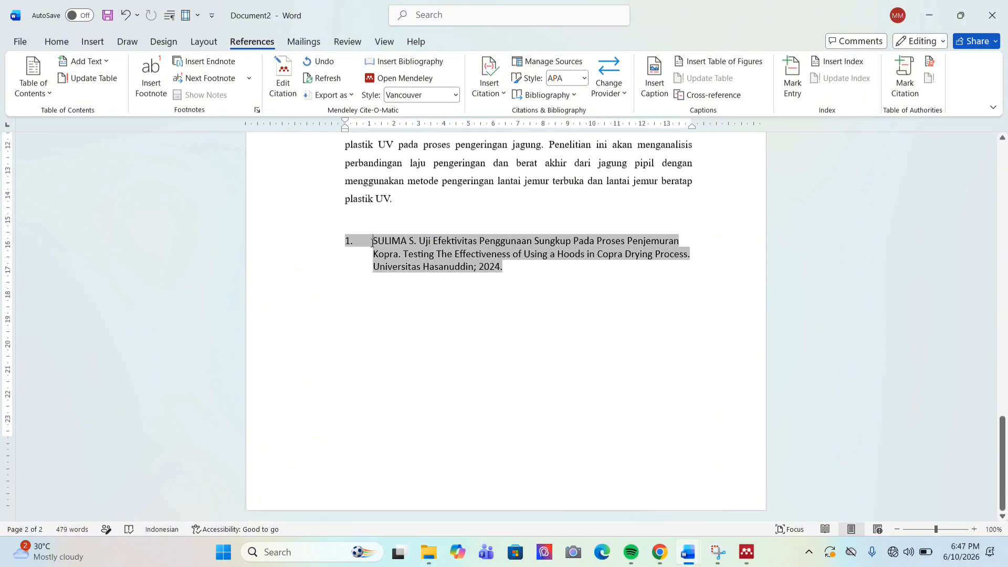
click(532, 274)
scroll(522, 272, up, 5)
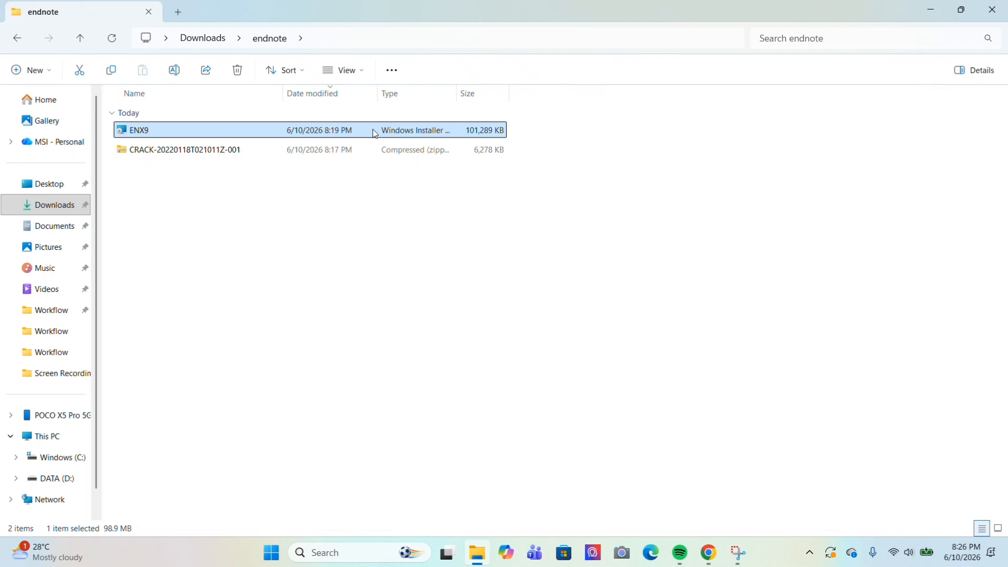
Launch the EndNote X9 installer and choose the 30-day free trial
double_click(366, 132)
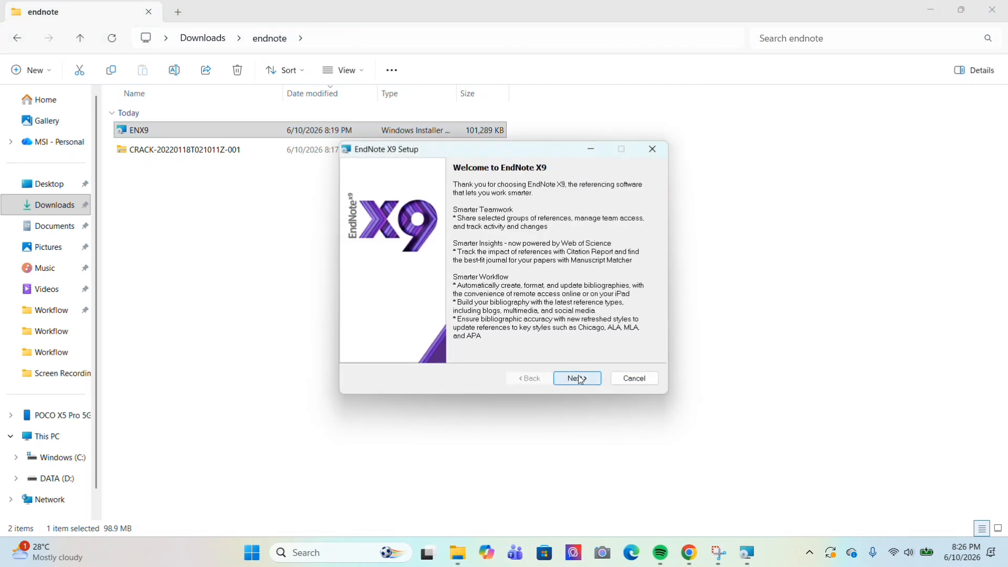
click(577, 379)
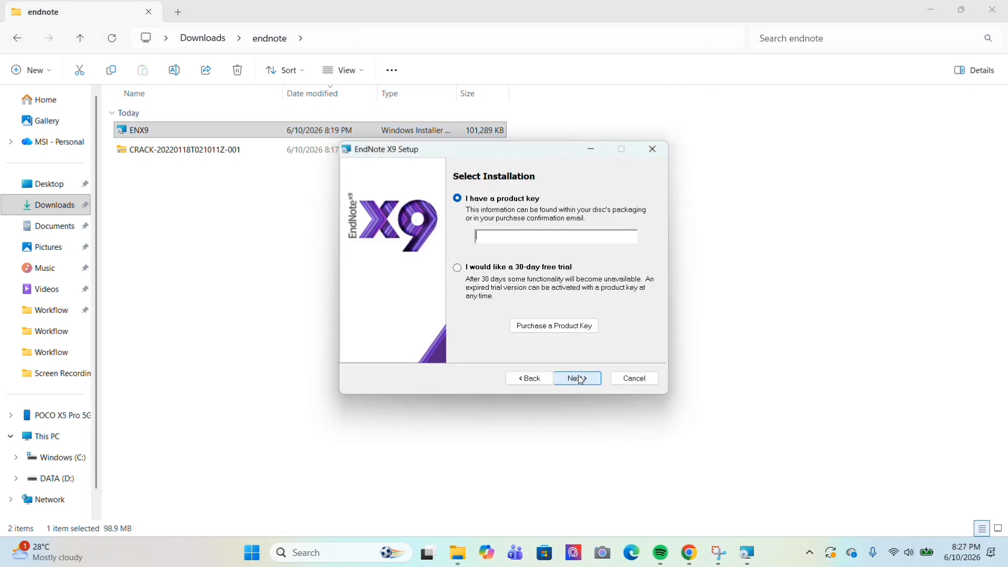
click(462, 271)
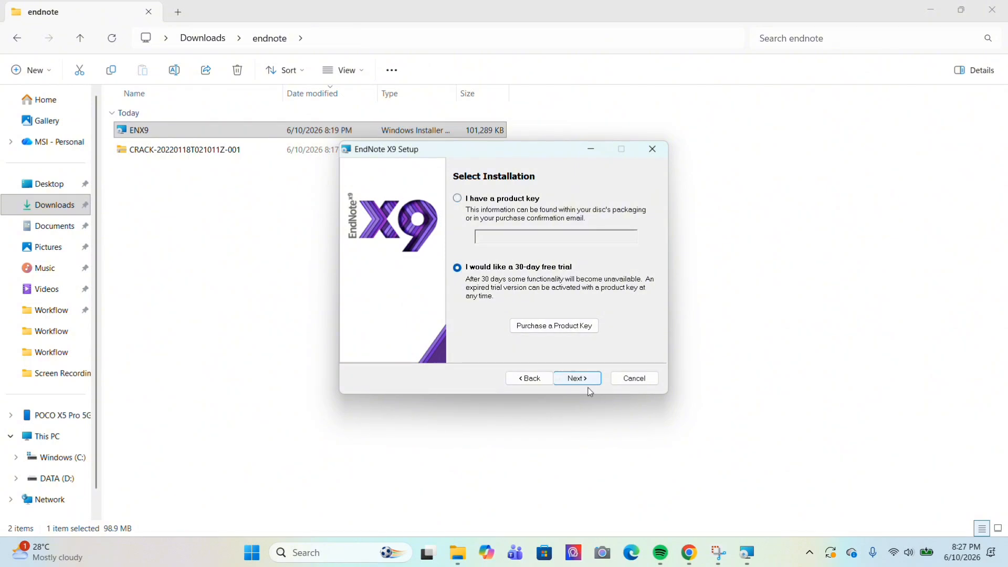
click(584, 385)
Accept the license, keep Typical and the default folder, install, and finish setup
click(578, 380)
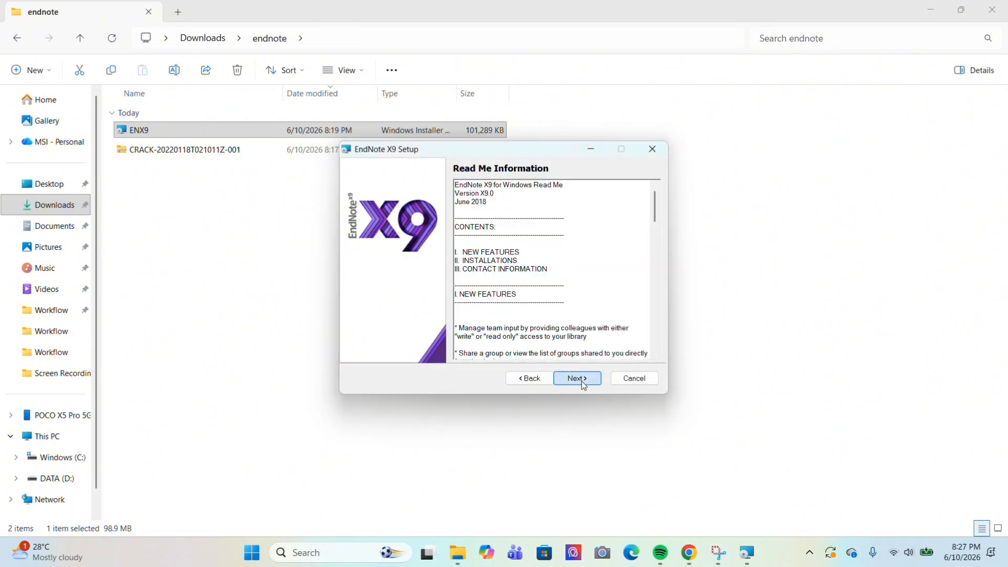
click(491, 344)
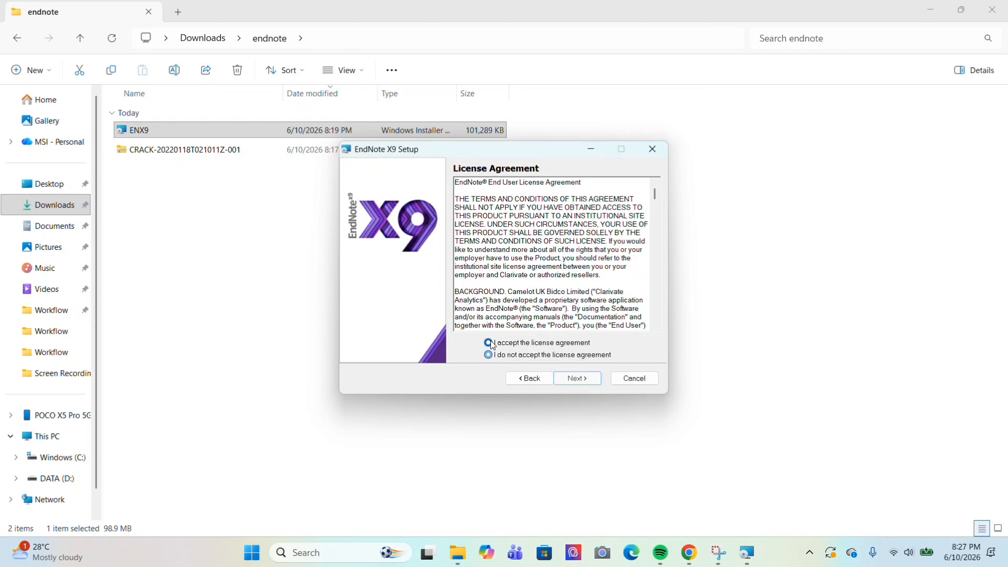
click(583, 380)
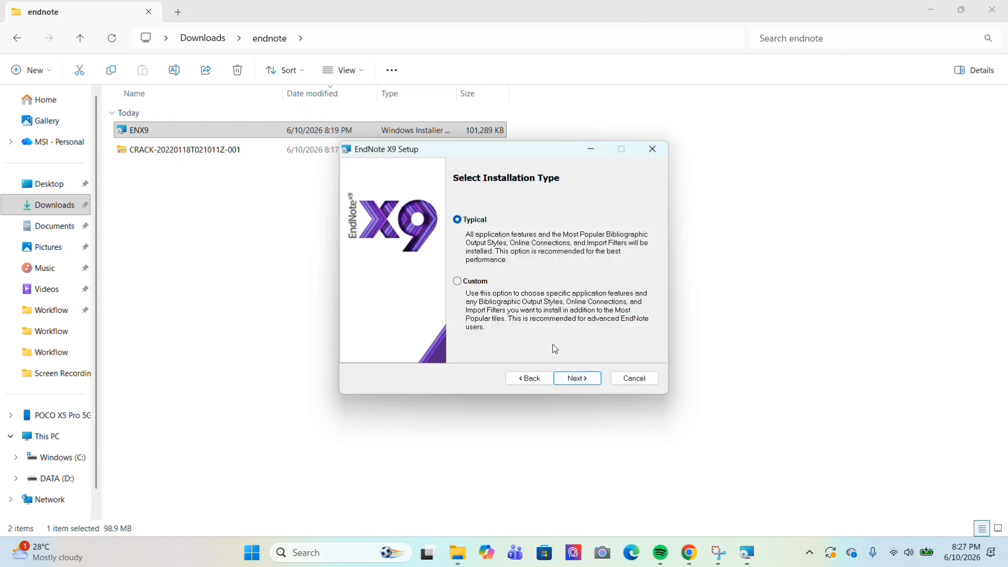
click(575, 381)
click(576, 382)
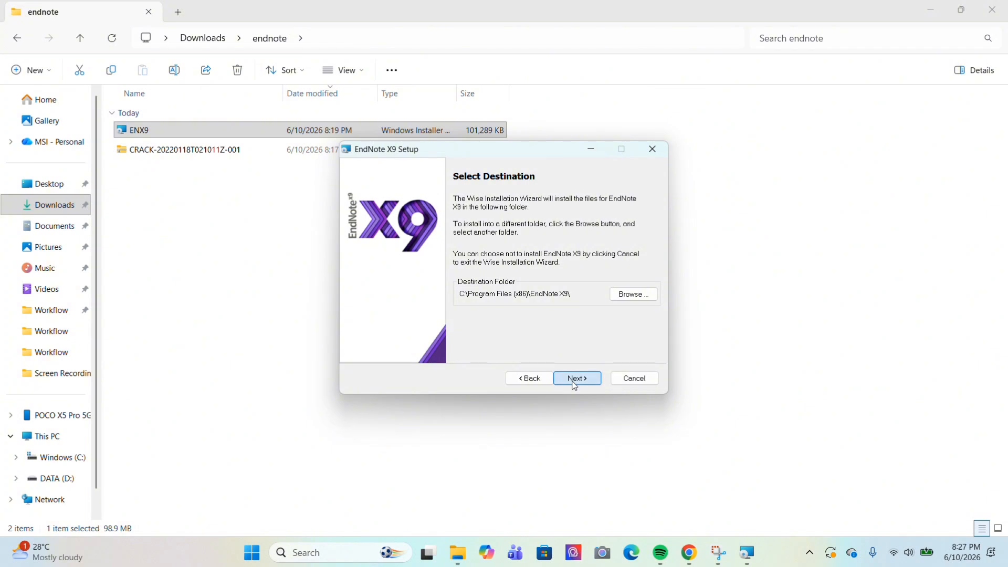
click(574, 382)
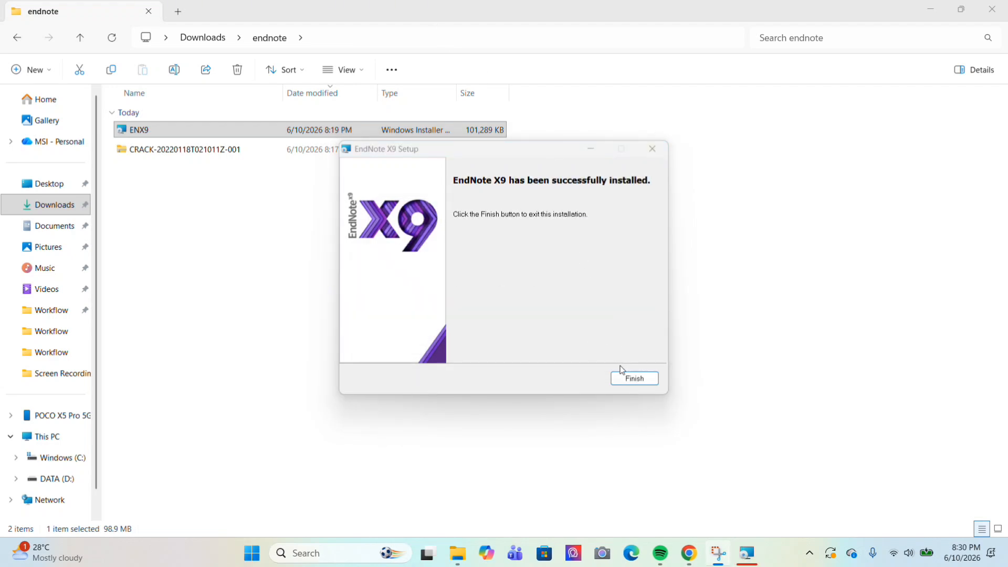
click(627, 384)
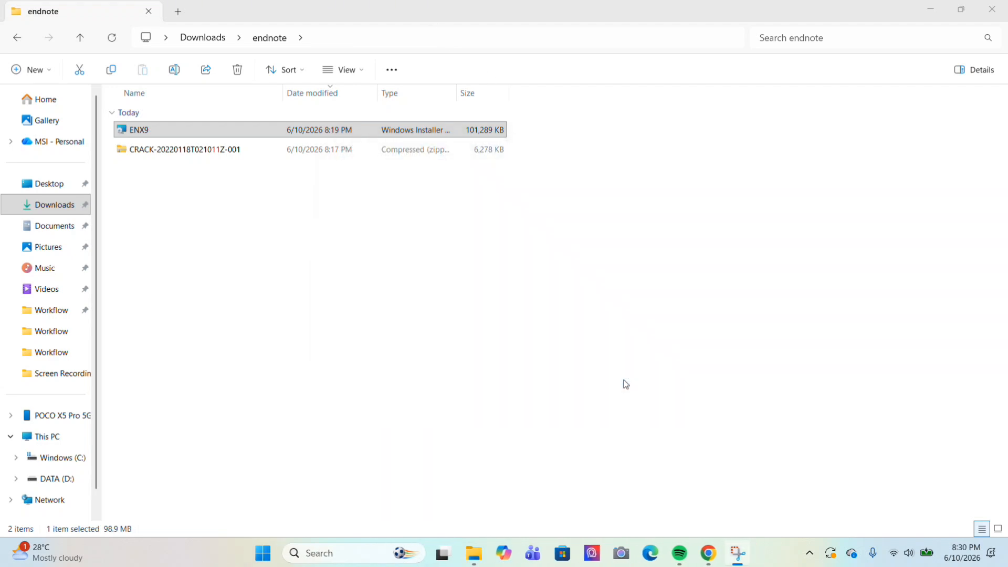
click(351, 547)
text(end)
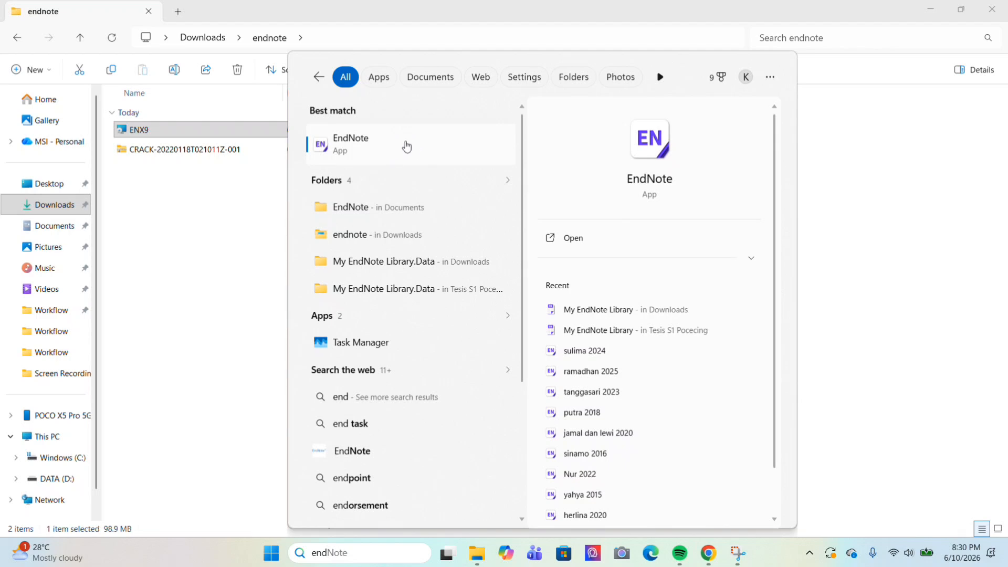
click(861, 229)
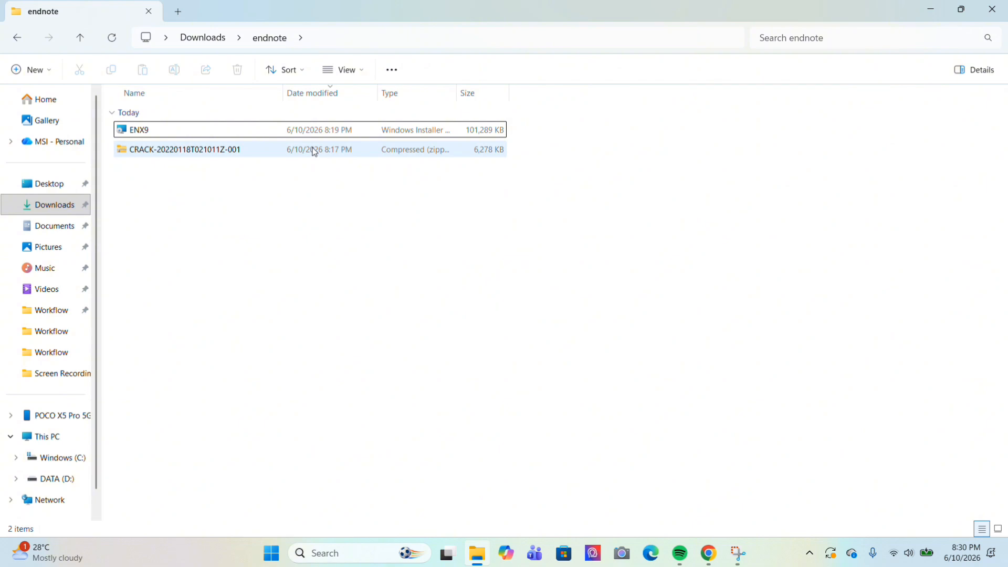
Copy the ENDNOTE application from the CRACK folder inside the zip archive
double_click(314, 152)
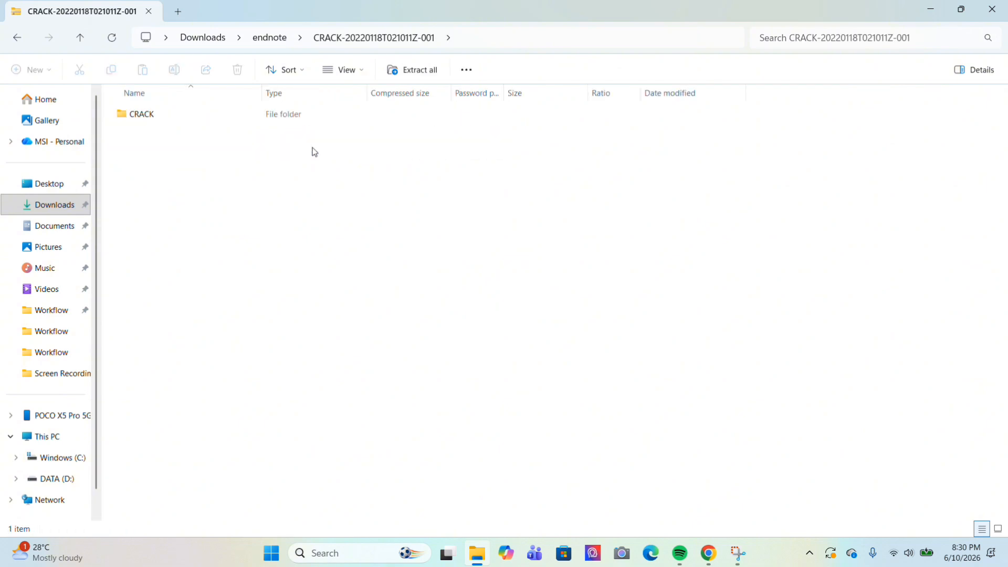
double_click(295, 114)
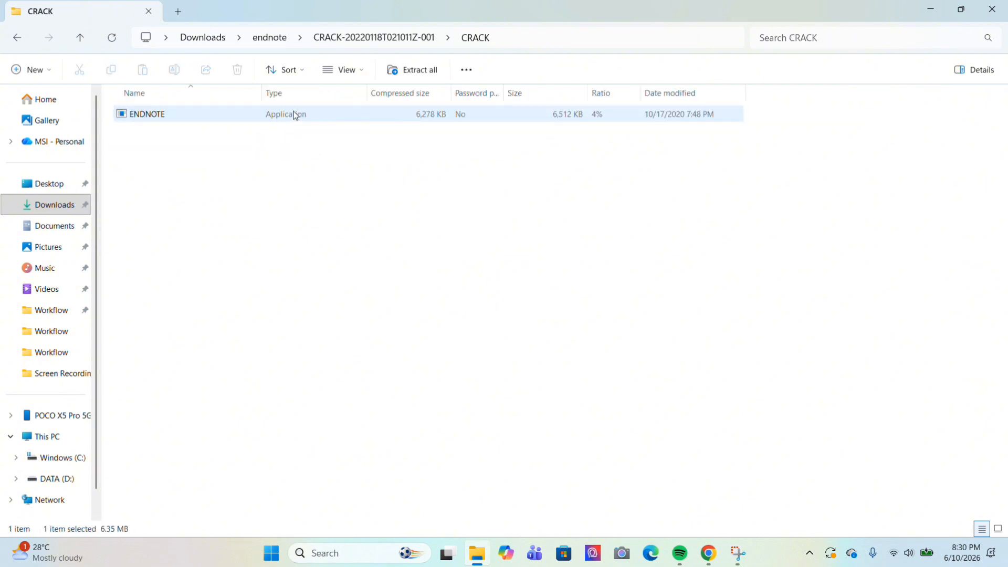
right_click(294, 113)
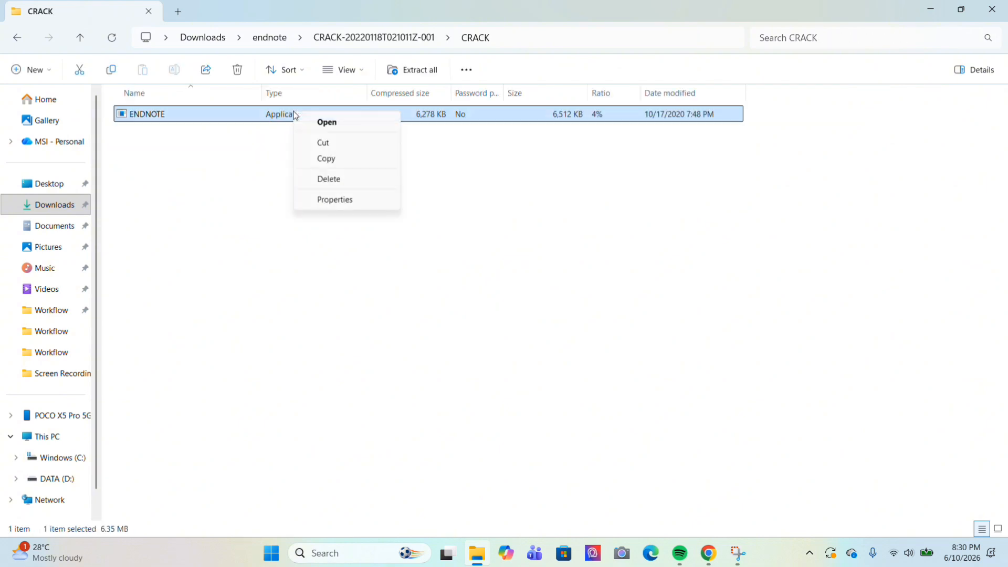
click(323, 161)
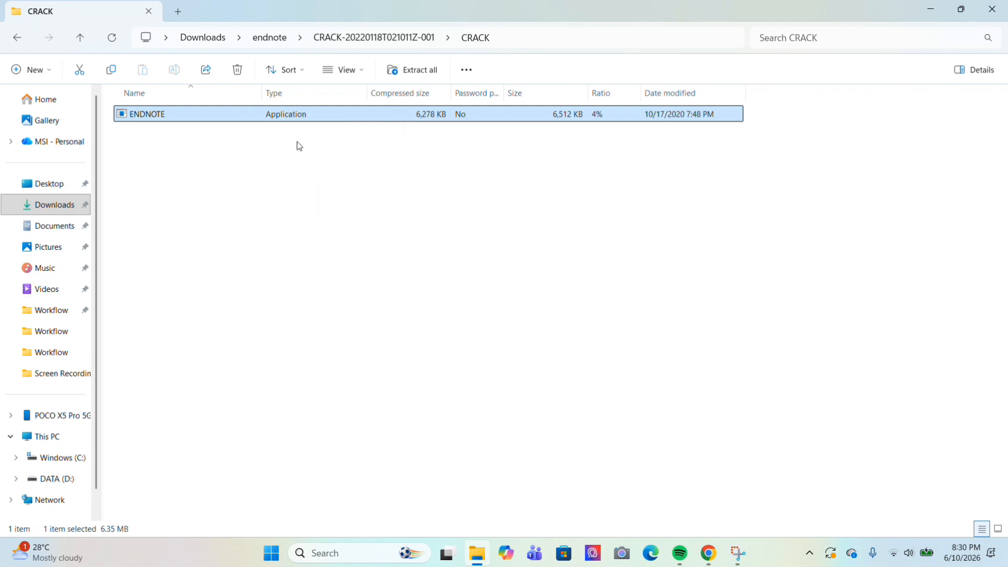
Paste it into C:\Program Files (x86)\EndNote X9, replacing ENDNOTE.EXE, then show the desktop
click(66, 461)
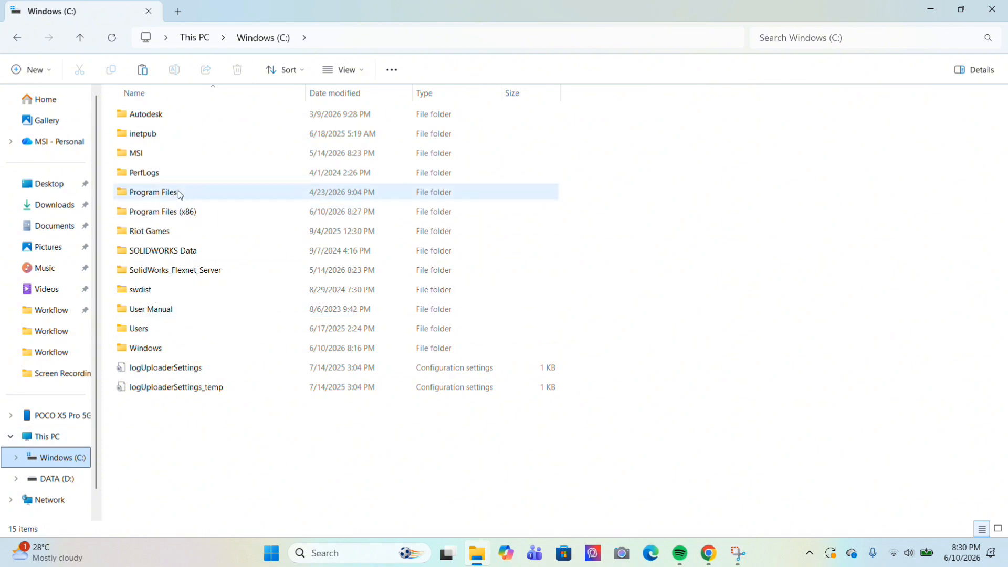
double_click(180, 212)
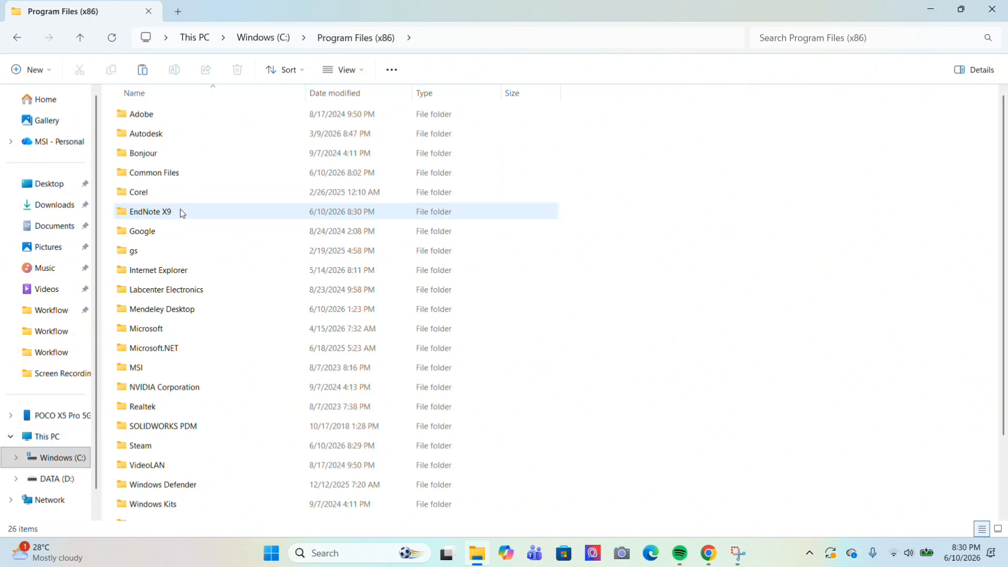
click(170, 213)
double_click(171, 213)
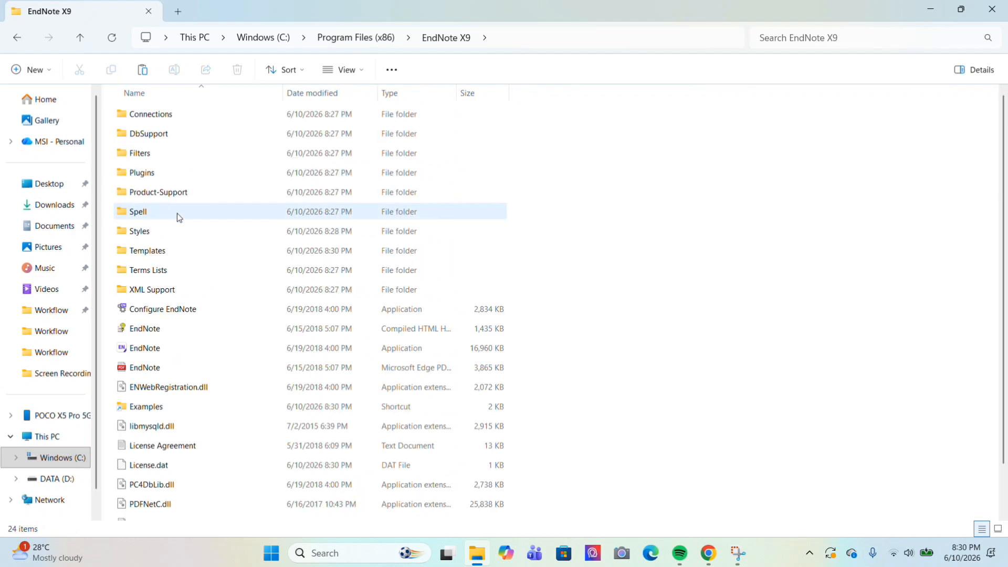
click(142, 70)
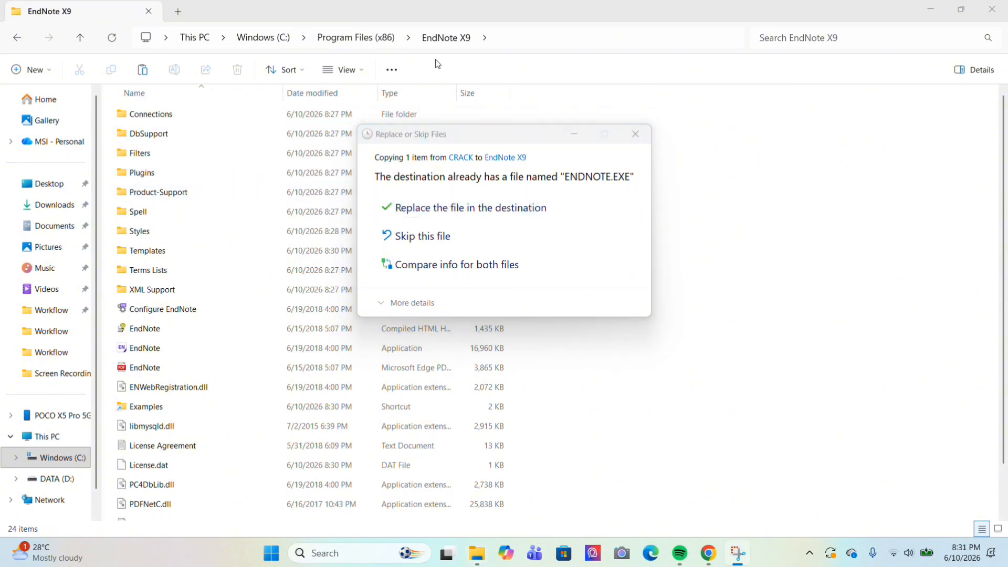
click(465, 210)
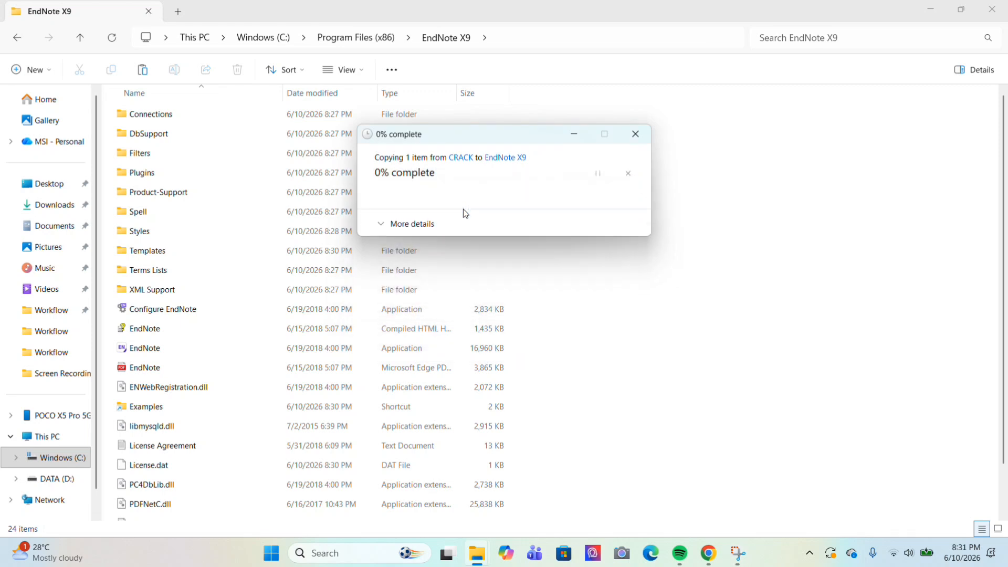
click(470, 215)
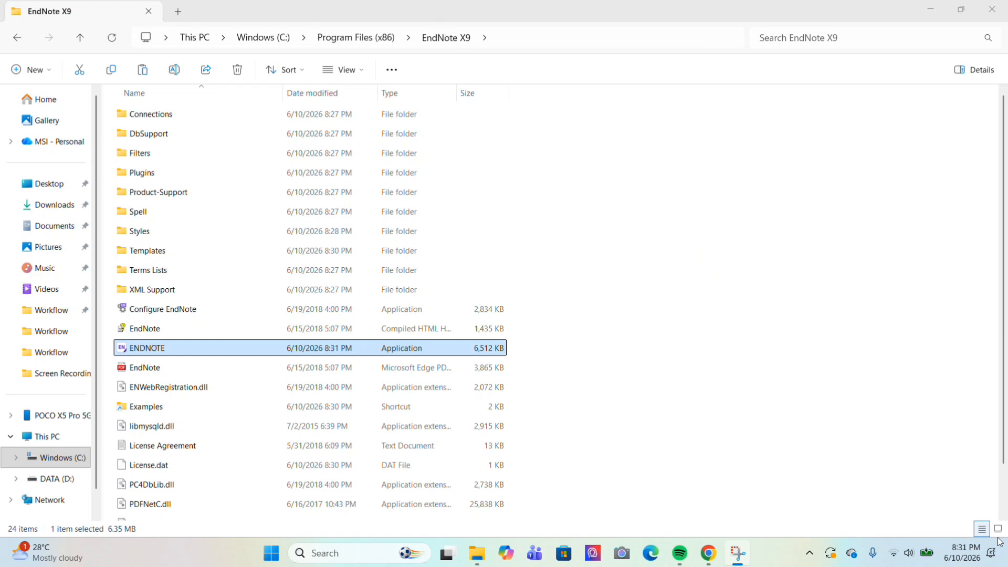
key(super+d)
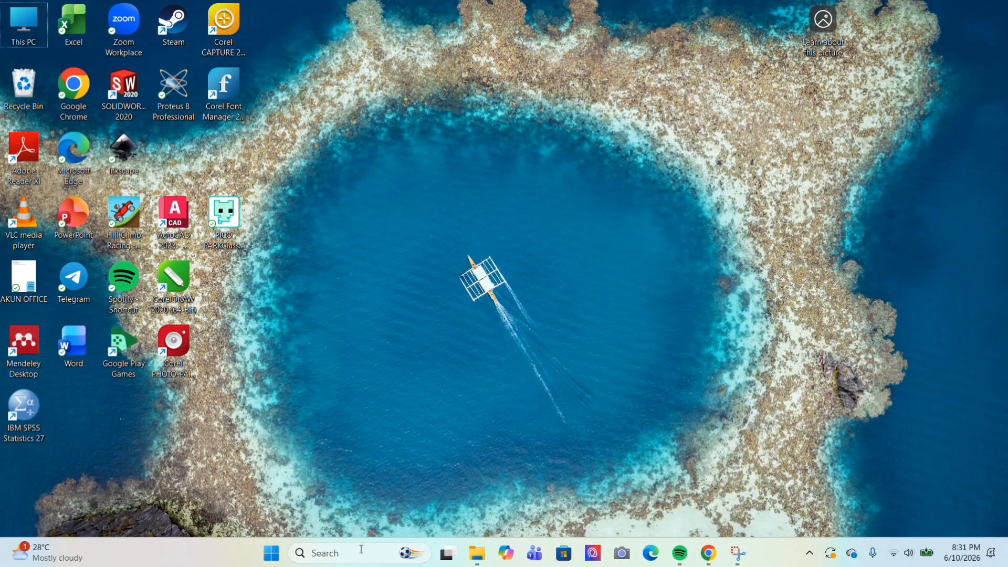
Launch EndNote X9 from Windows search with 'end'
click(362, 553)
text(end)
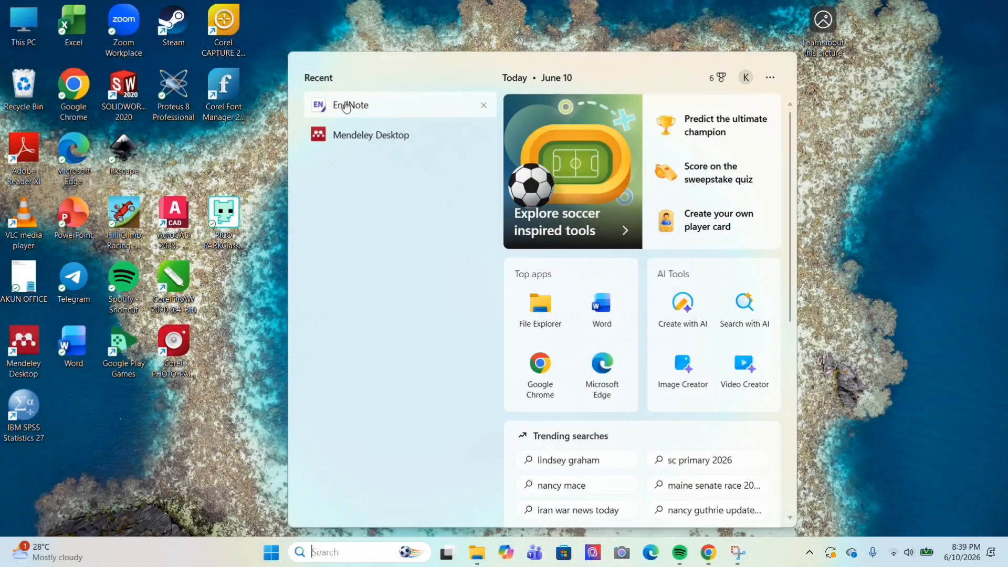
click(346, 107)
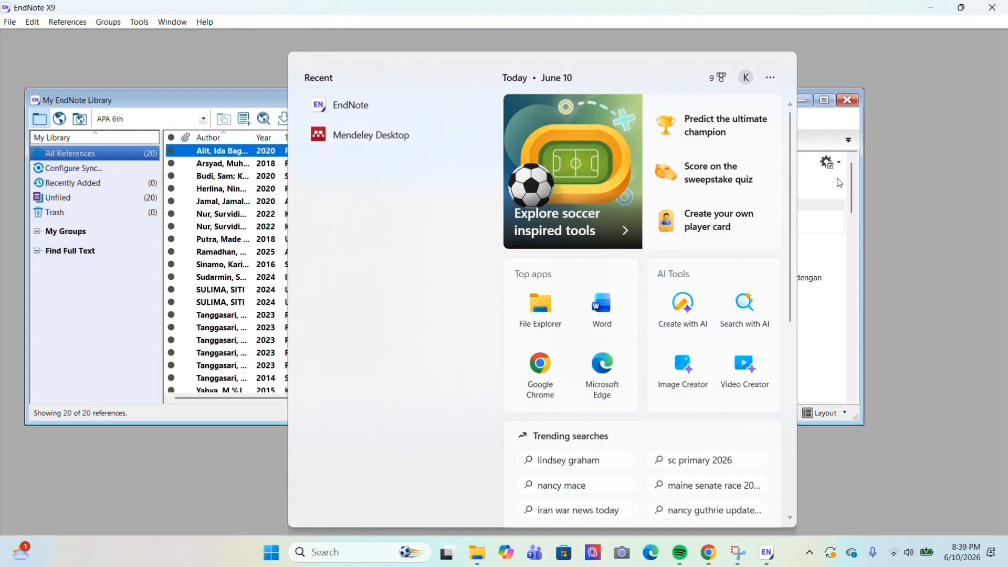
click(894, 252)
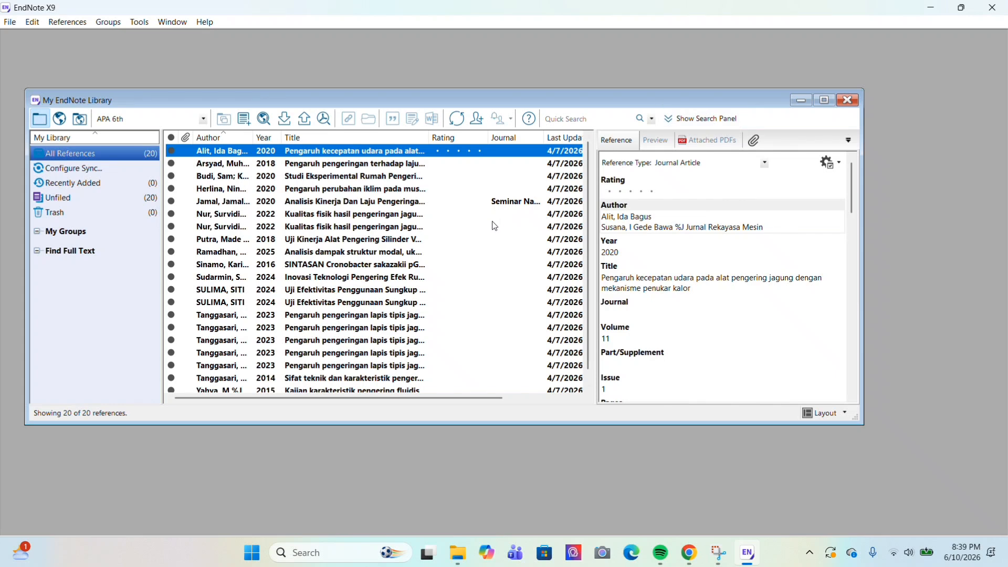
Browse My EndNote Library's references, viewing details of two entries
scroll(492, 222, down, 1)
scroll(493, 222, up, 1)
scroll(365, 312, down, 1)
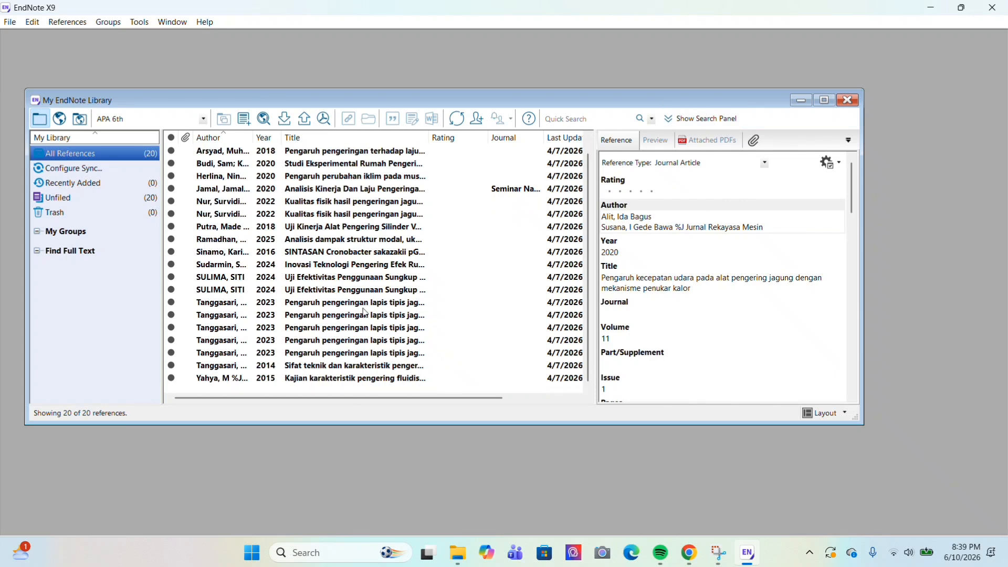
scroll(339, 286, up, 1)
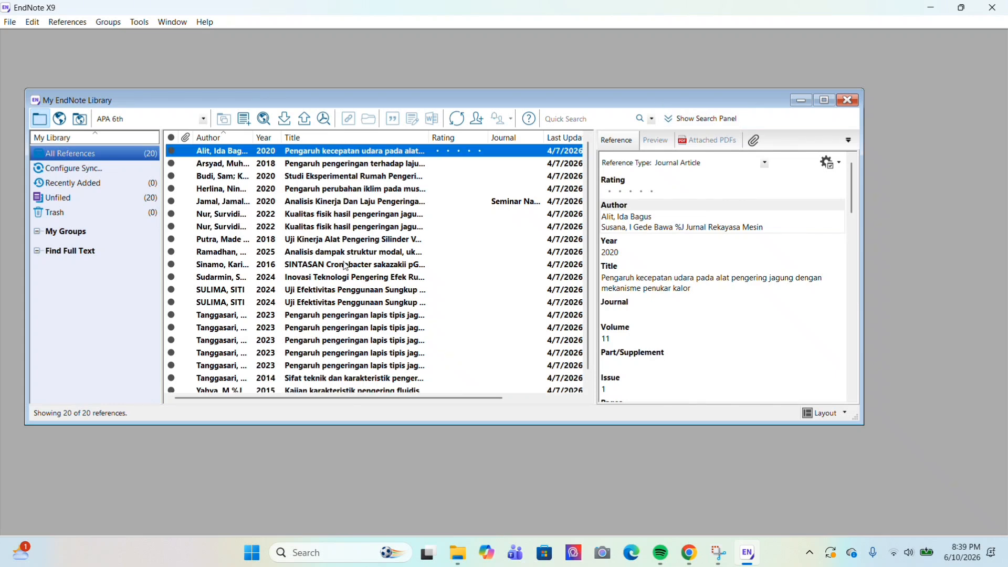
click(307, 177)
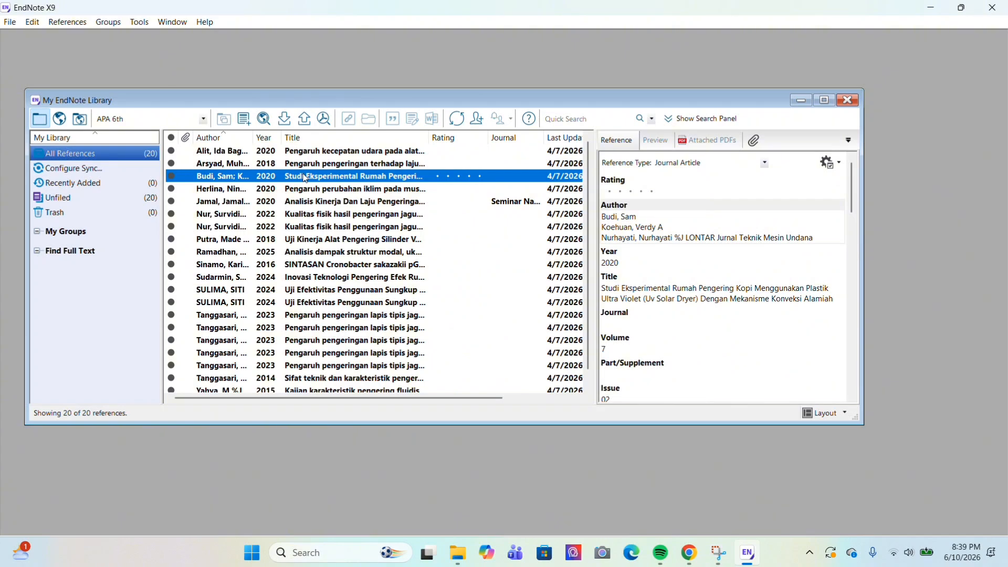
click(331, 227)
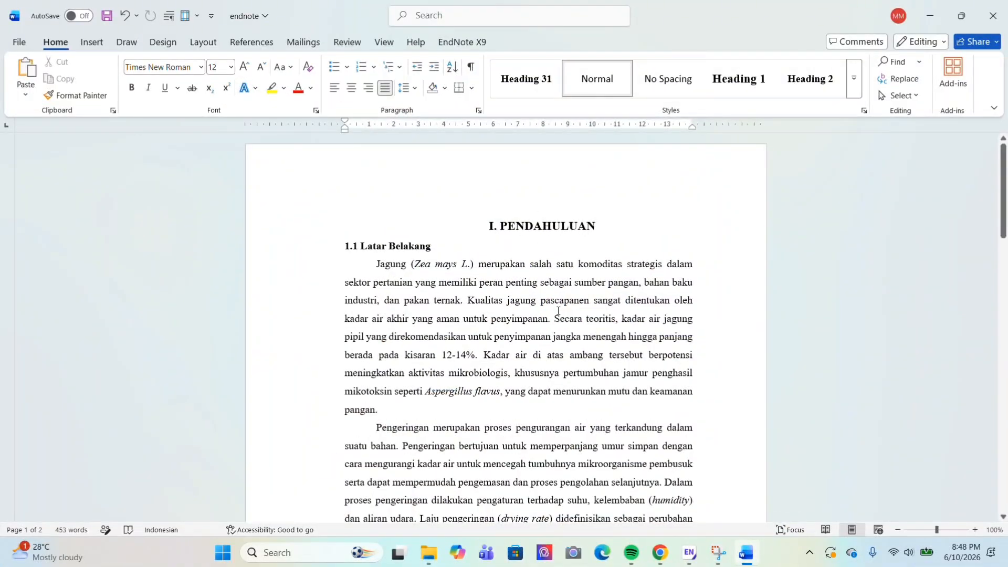
Download the thesis's EndNote citation from Google Scholar and open the .enw file in EndNote
click(661, 554)
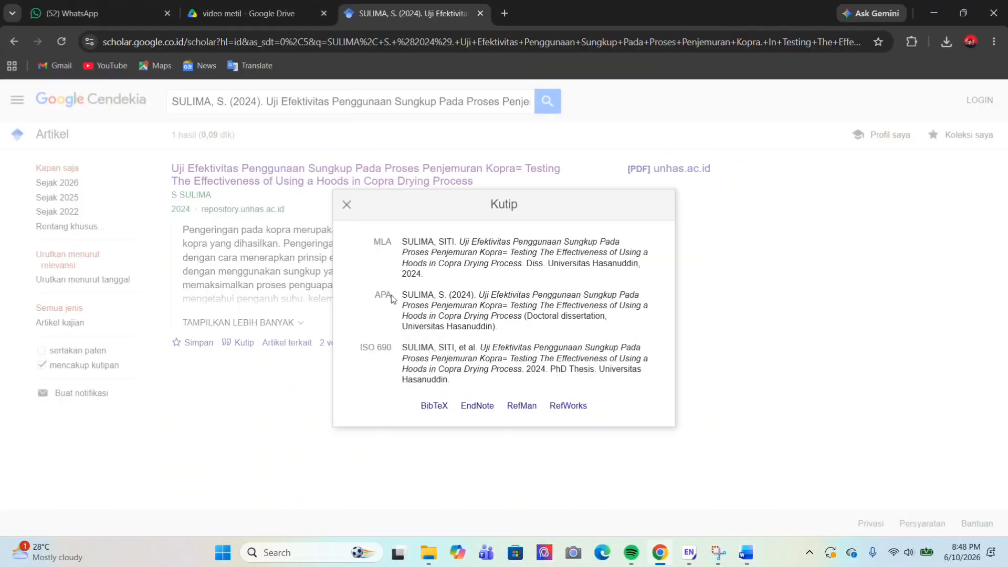
click(346, 204)
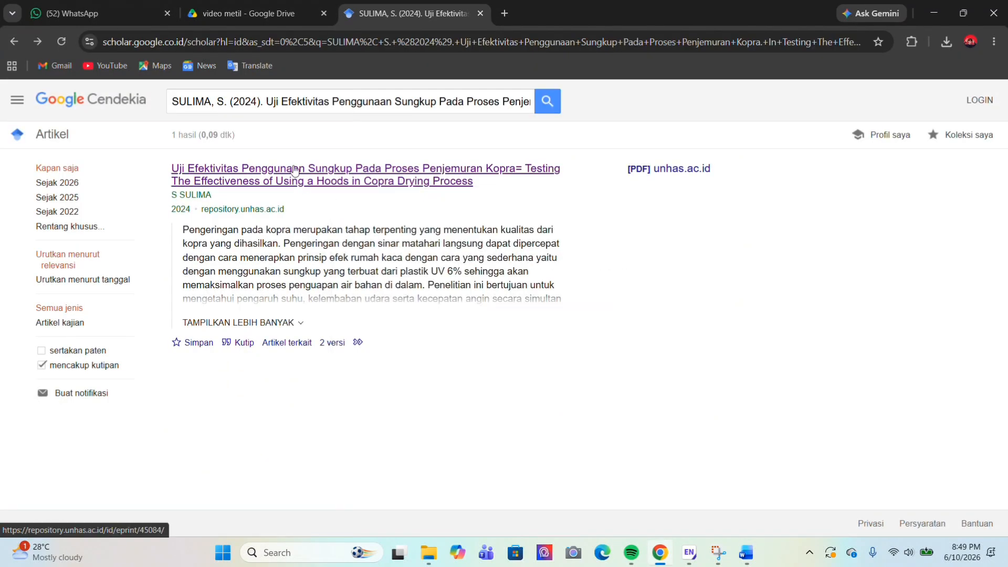
click(302, 108)
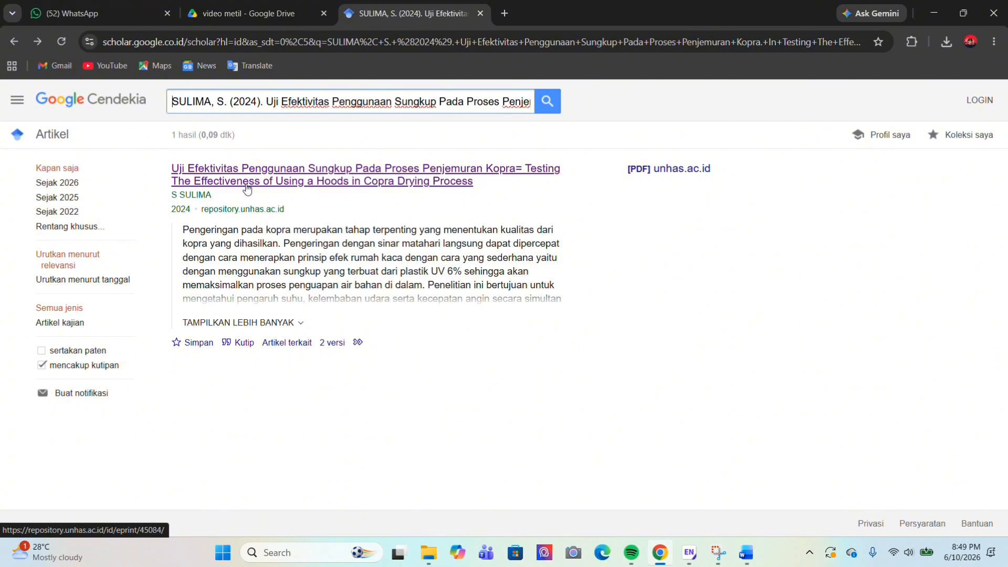
click(243, 342)
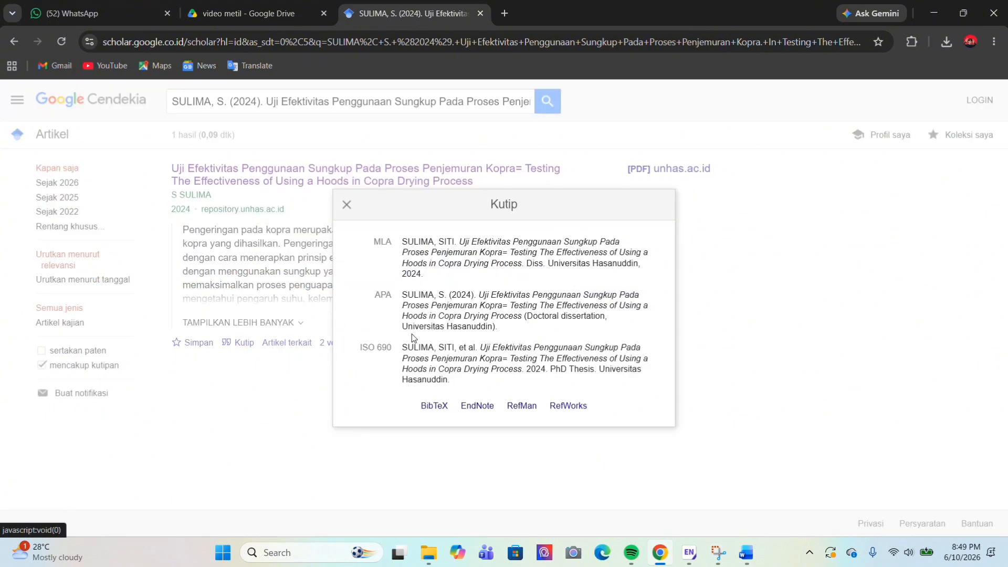
click(478, 406)
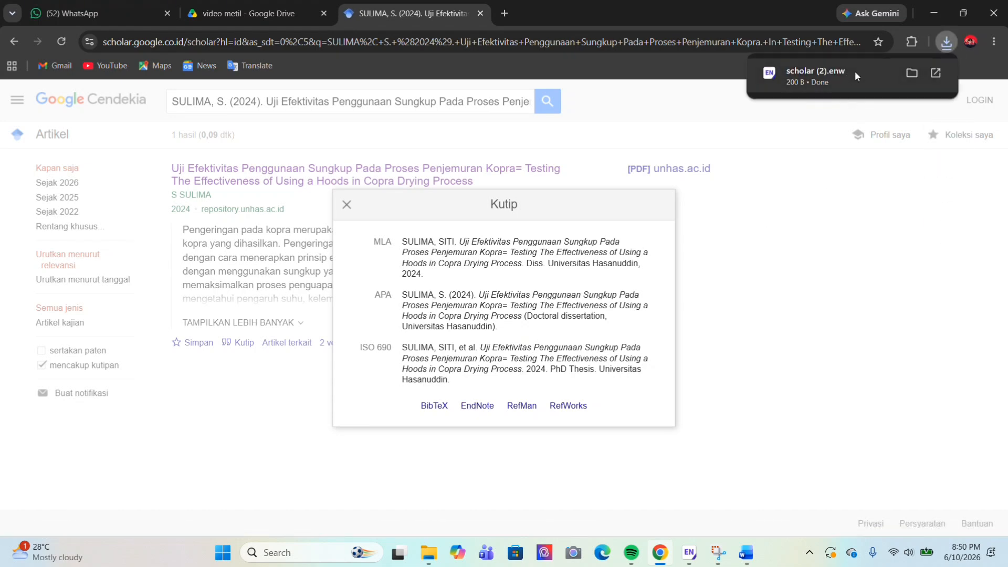
click(935, 73)
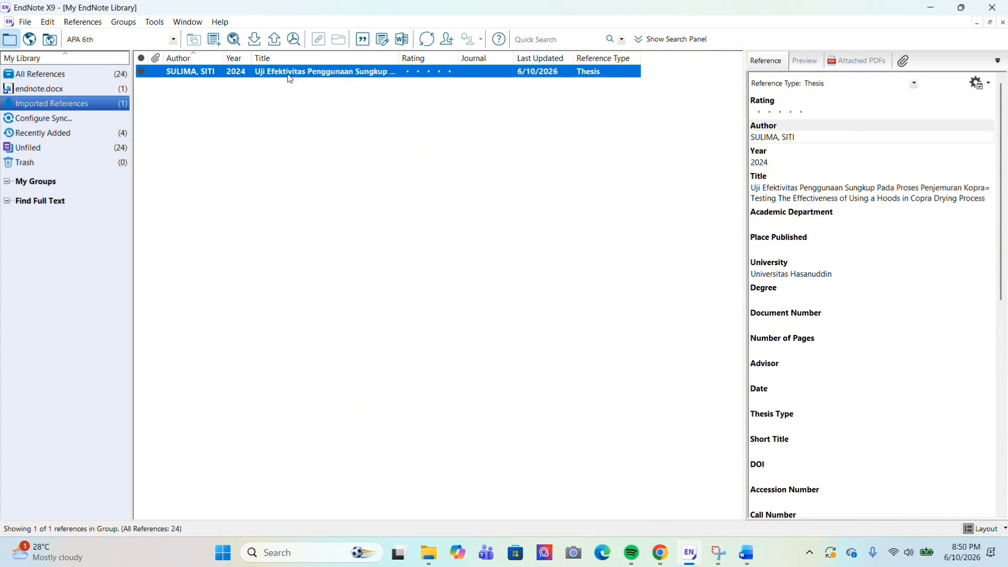
Insert the EndNote citation (SULIMA, 2024) after "Pada penelitian" in the Word document
key(alt+Tab)
scroll(542, 407, down, 6)
scroll(543, 407, down, 7)
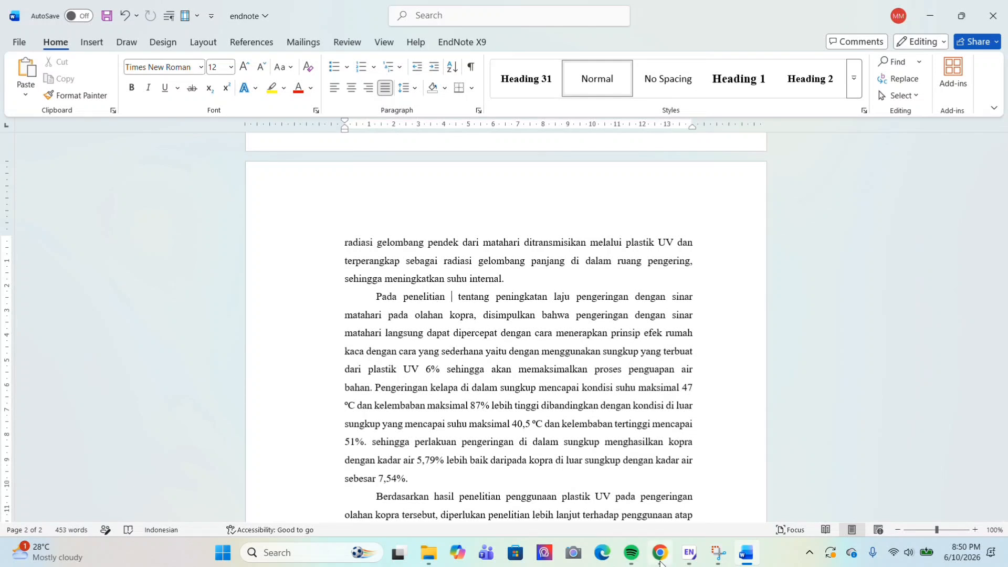
click(685, 561)
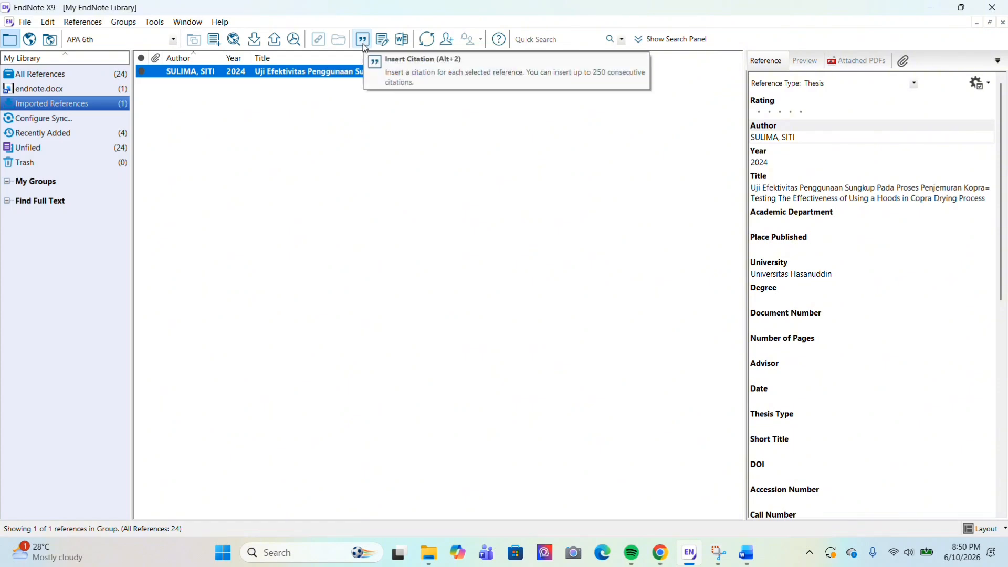
click(365, 46)
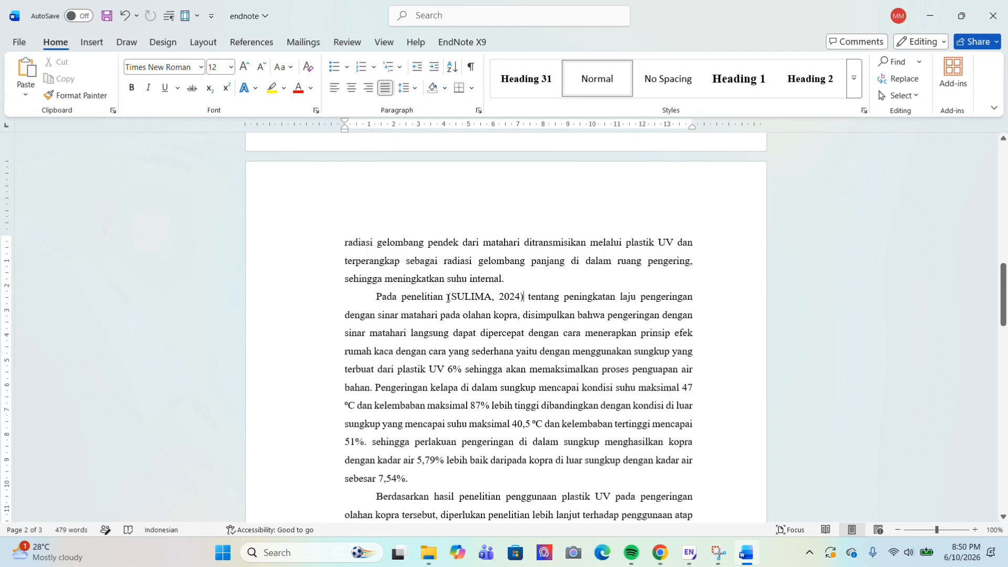
click(447, 298)
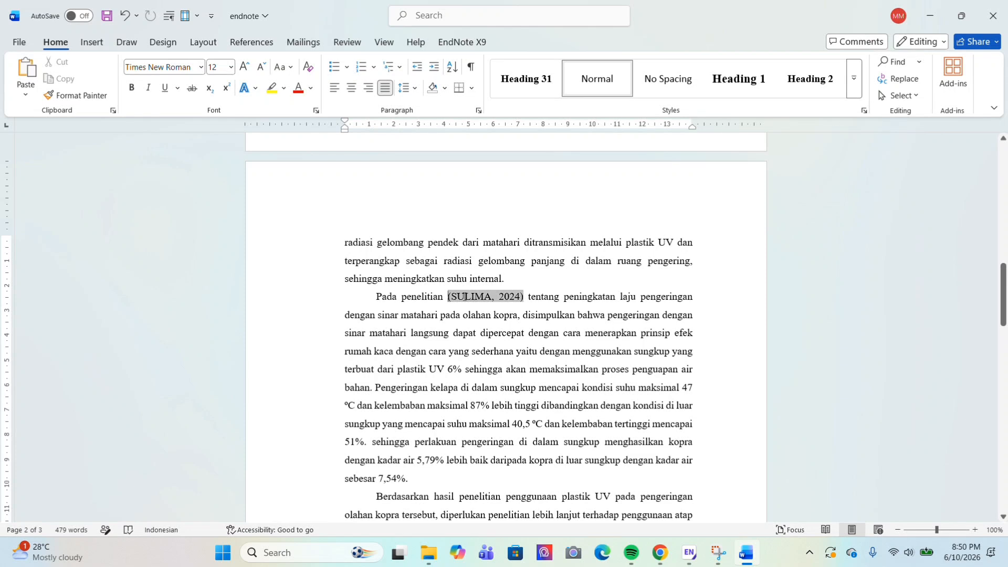
scroll(480, 297, down, 2)
key(alt+s)
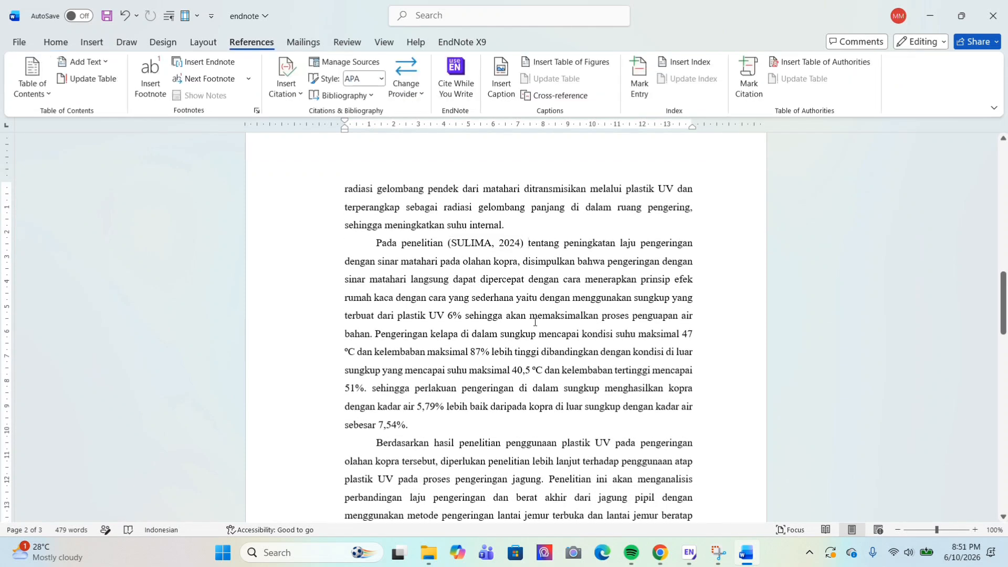
scroll(535, 322, down, 10)
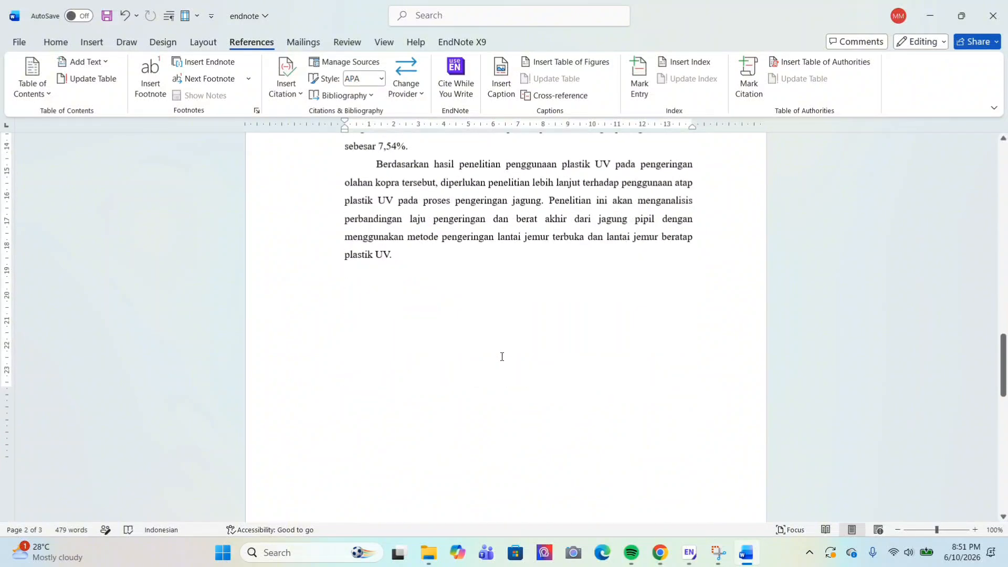
scroll(501, 357, down, 3)
drag(376, 250, 521, 263)
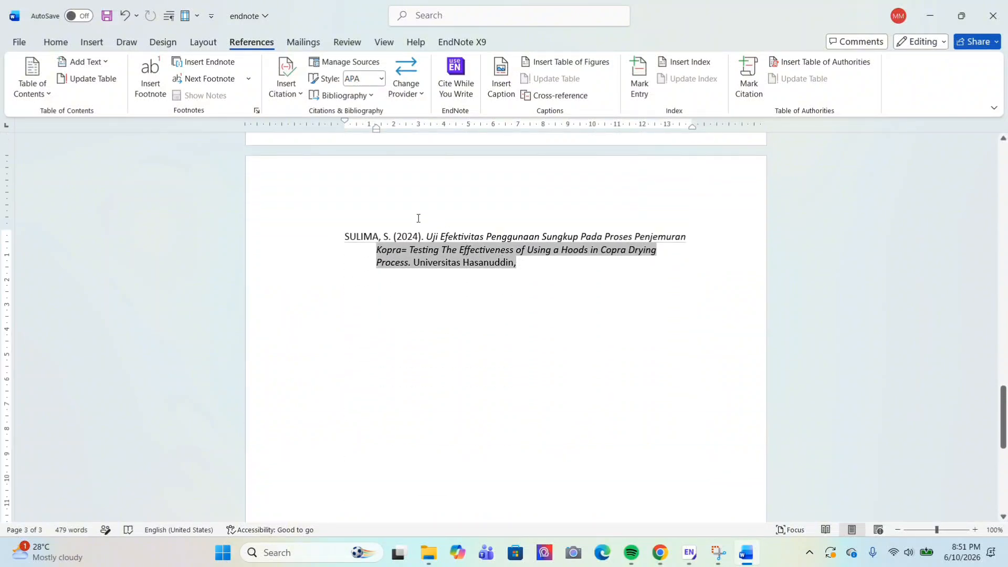
triple_click(411, 218)
drag(345, 235, 522, 273)
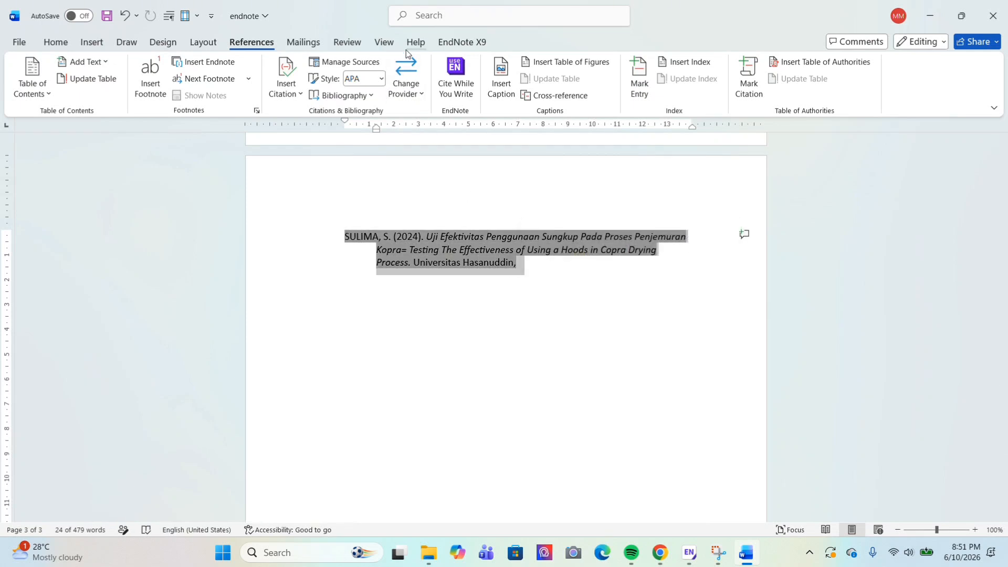
click(440, 42)
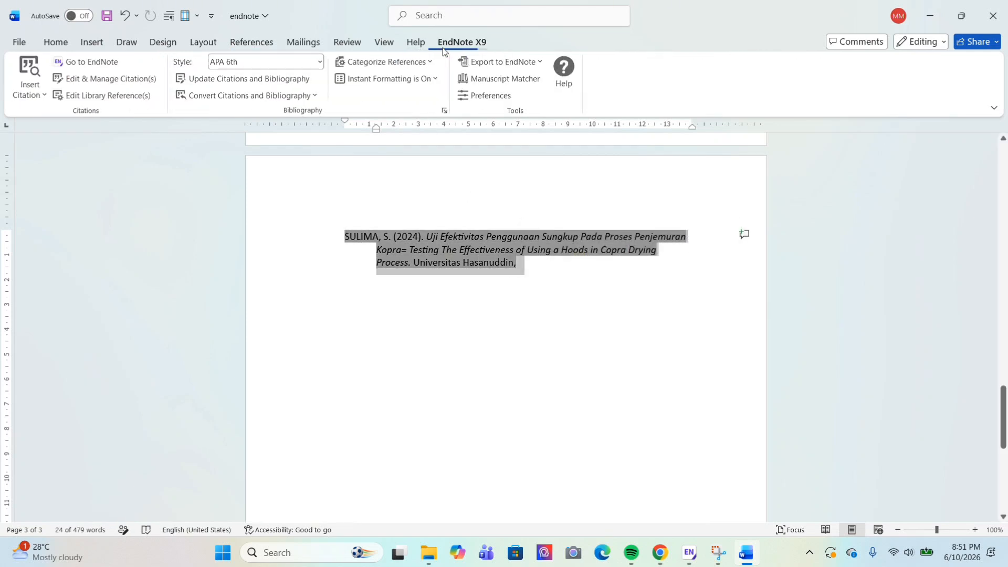
click(320, 63)
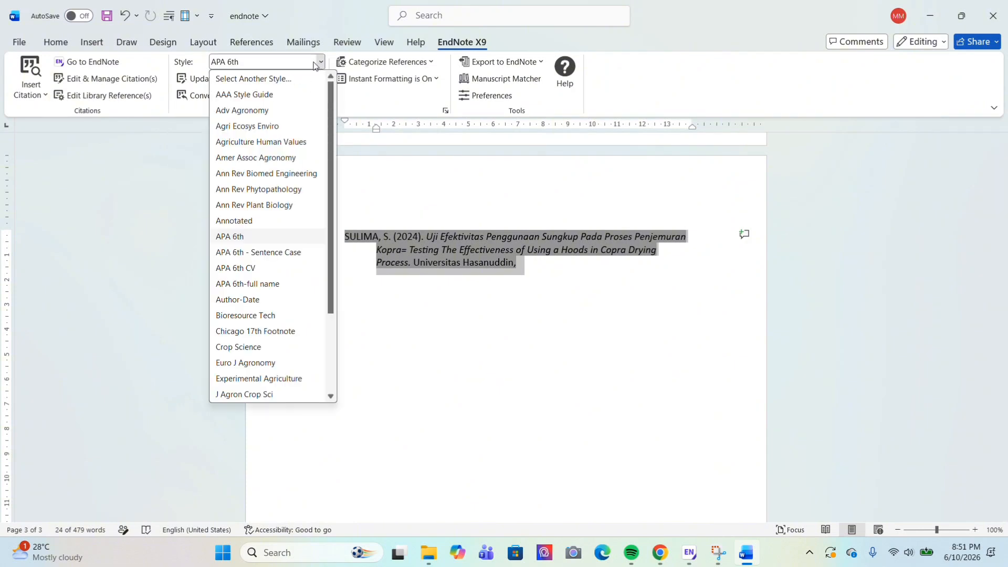
scroll(267, 344, down, 2)
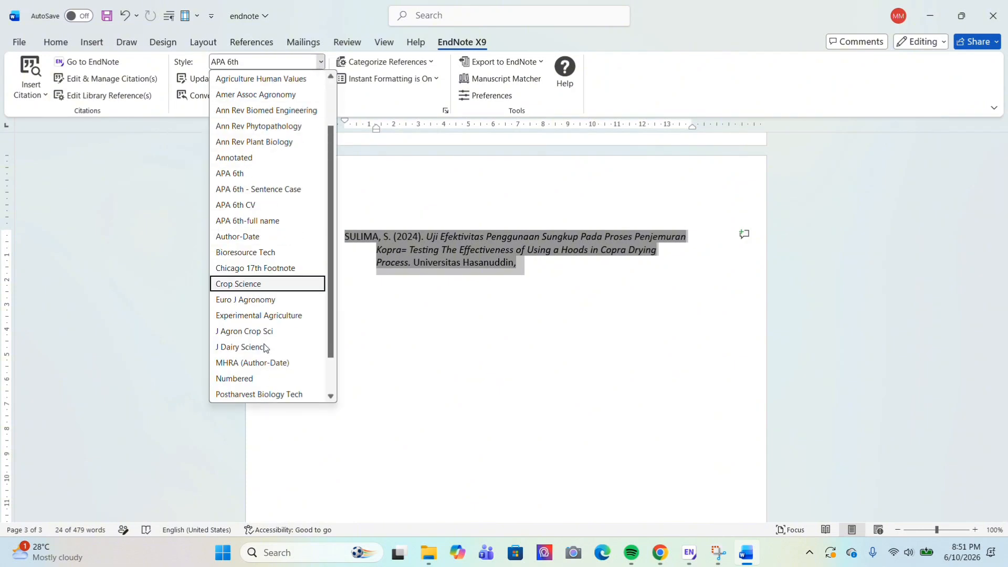
scroll(265, 348, up, 1)
scroll(265, 347, down, 1)
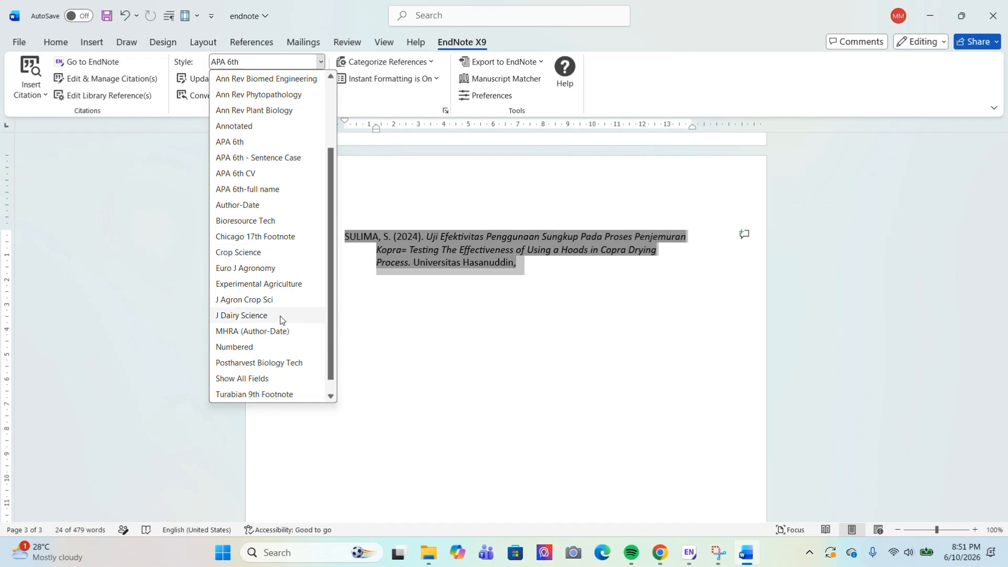
scroll(268, 219, up, 2)
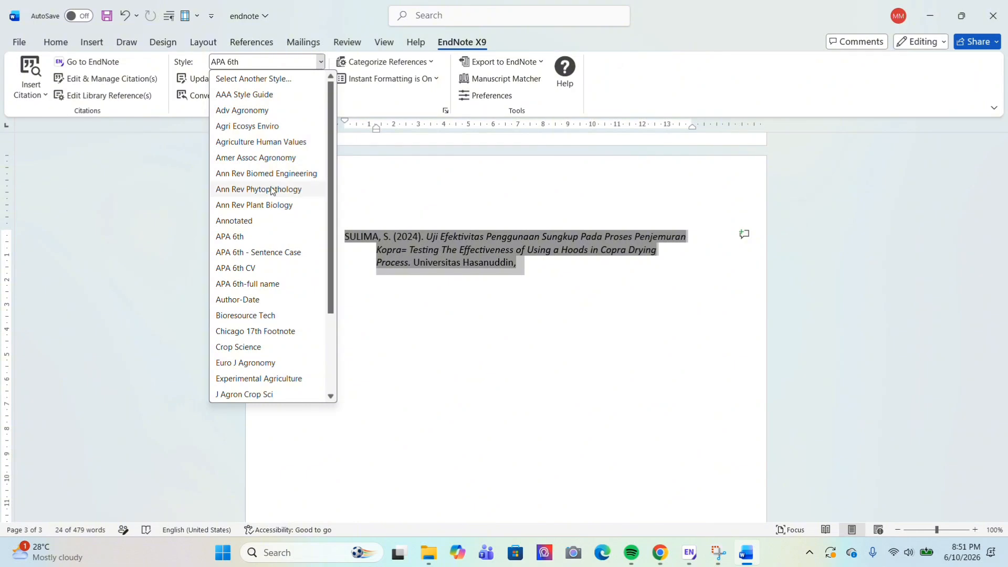
Keep APA 6th as the bibliography style and review the document
click(272, 242)
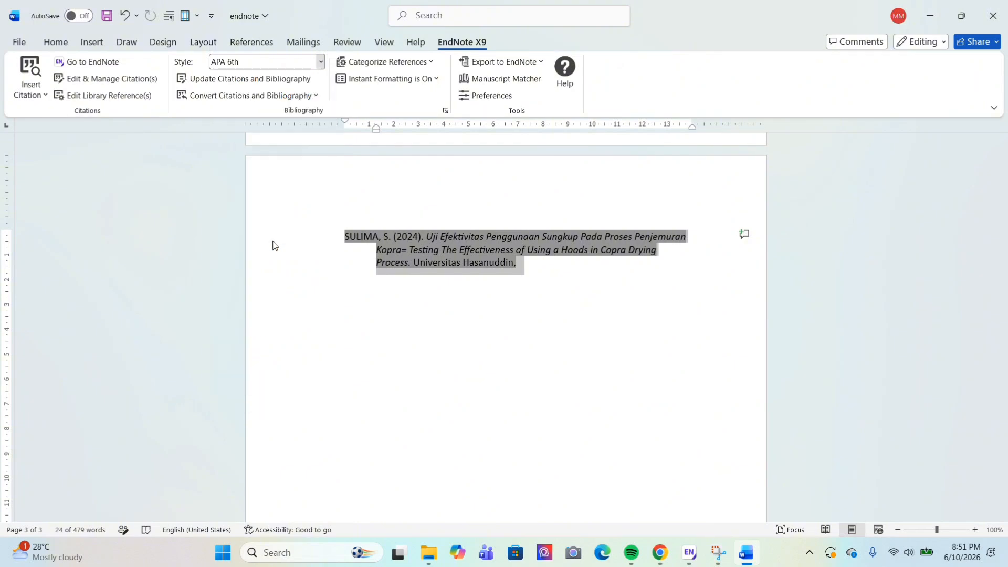
scroll(373, 209, up, 10)
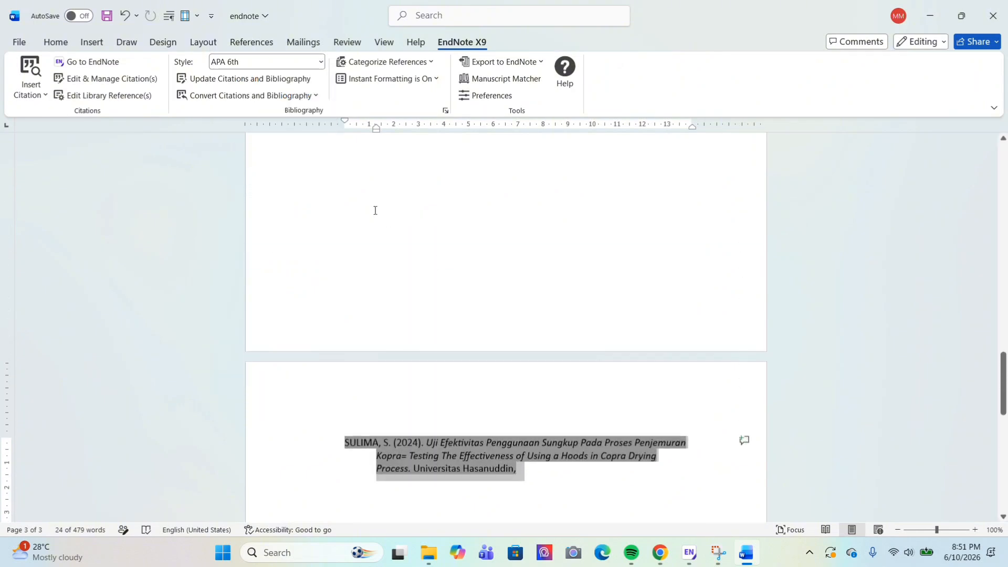
scroll(457, 229, up, 1)
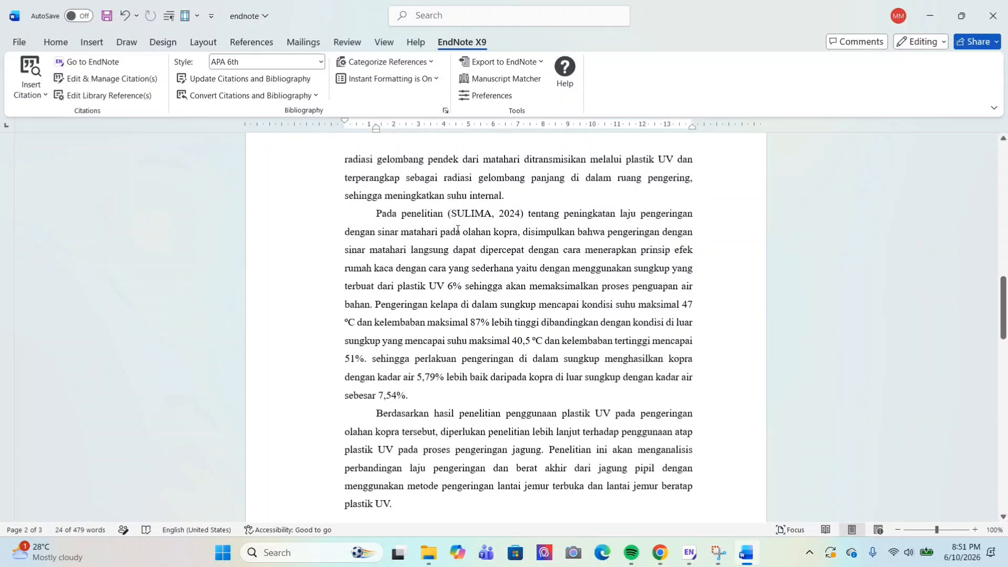
scroll(475, 396, down, 11)
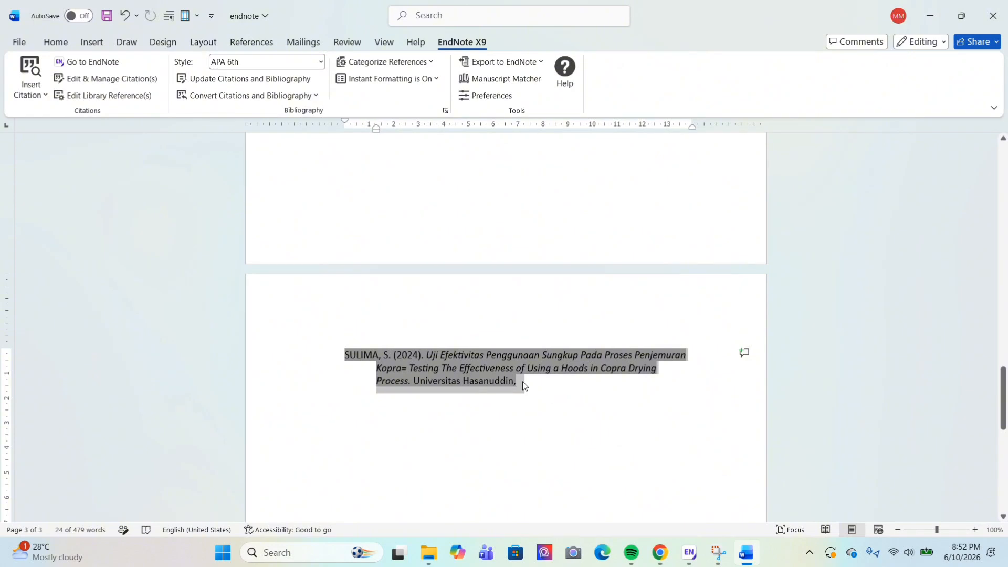
Justify the SULIMA 2024 copra-drying thesis entry in the bibliography on page 3
click(526, 385)
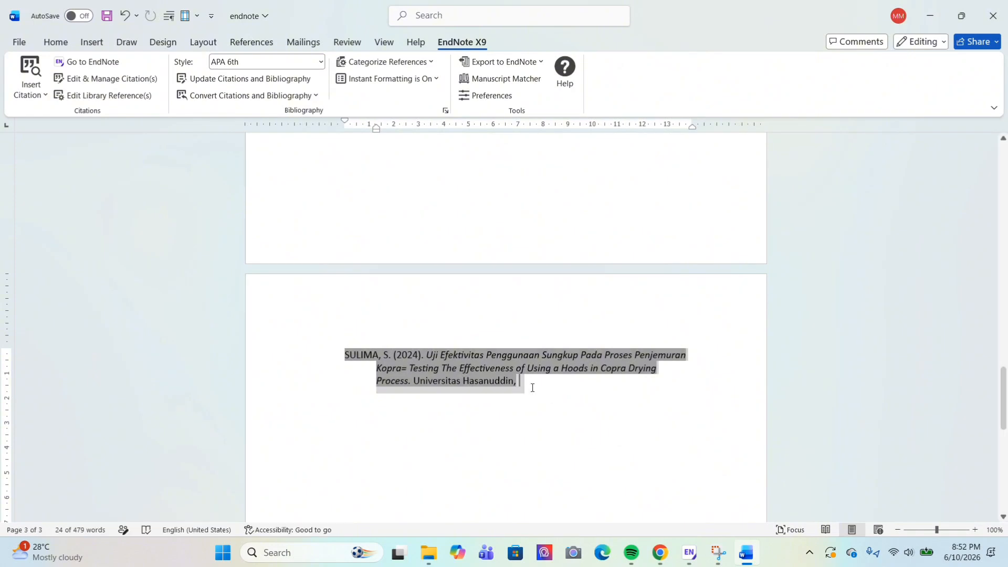
triple_click(497, 381)
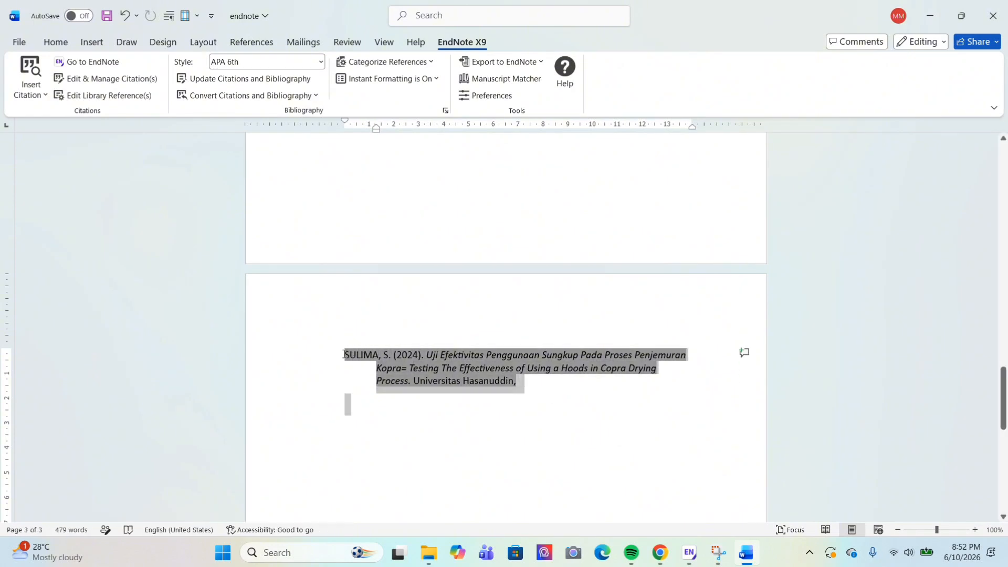
click(62, 38)
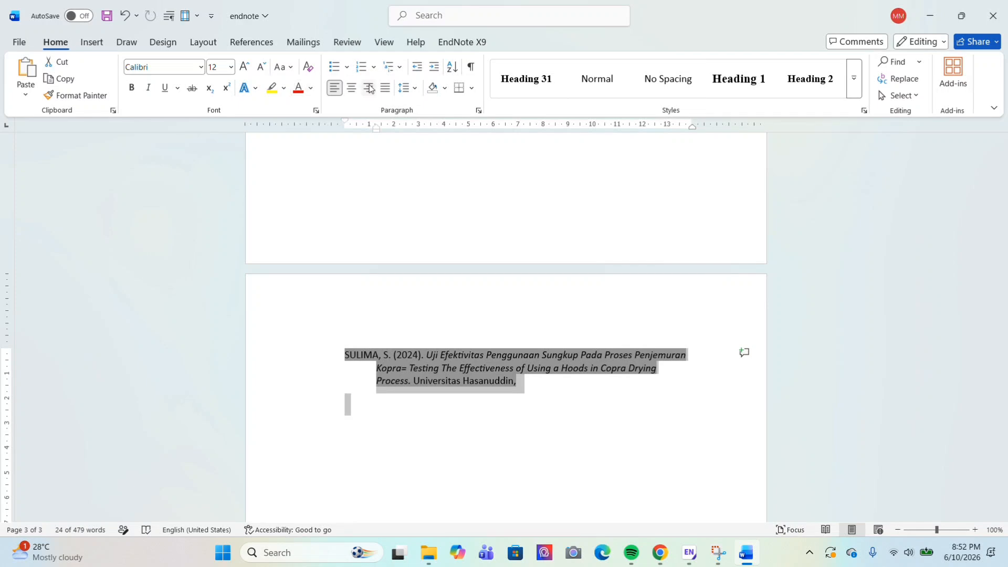
click(383, 87)
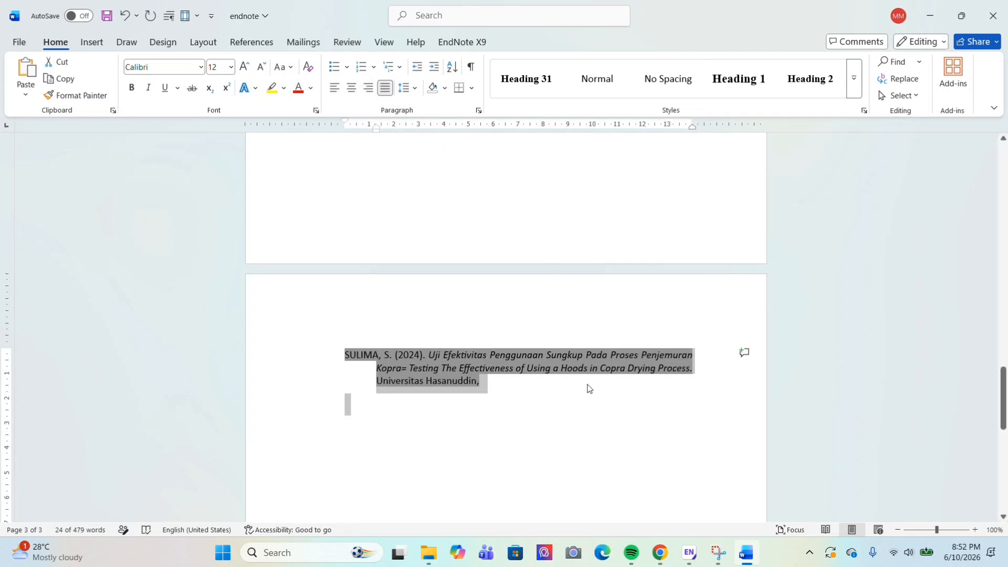
click(583, 402)
scroll(582, 402, up, 12)
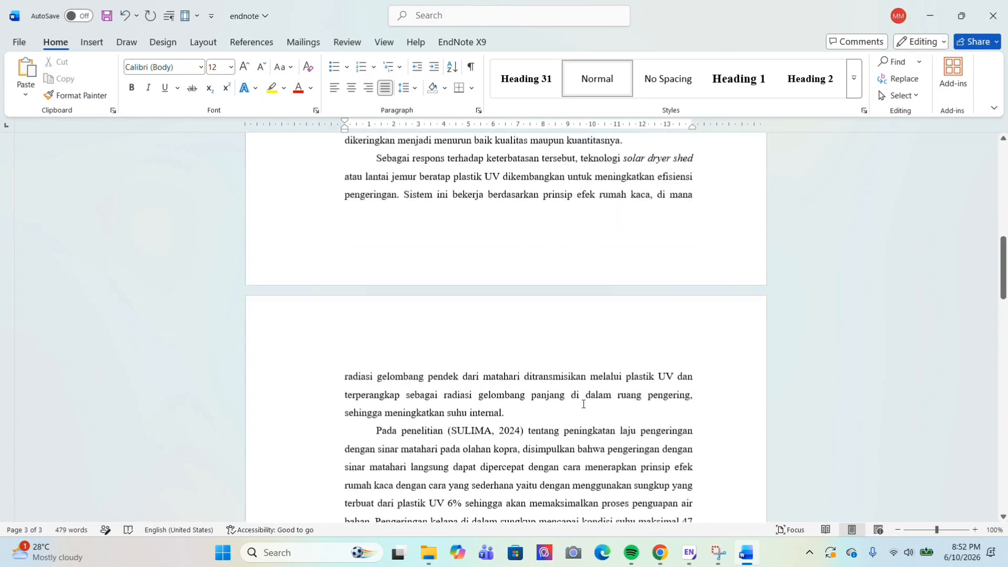